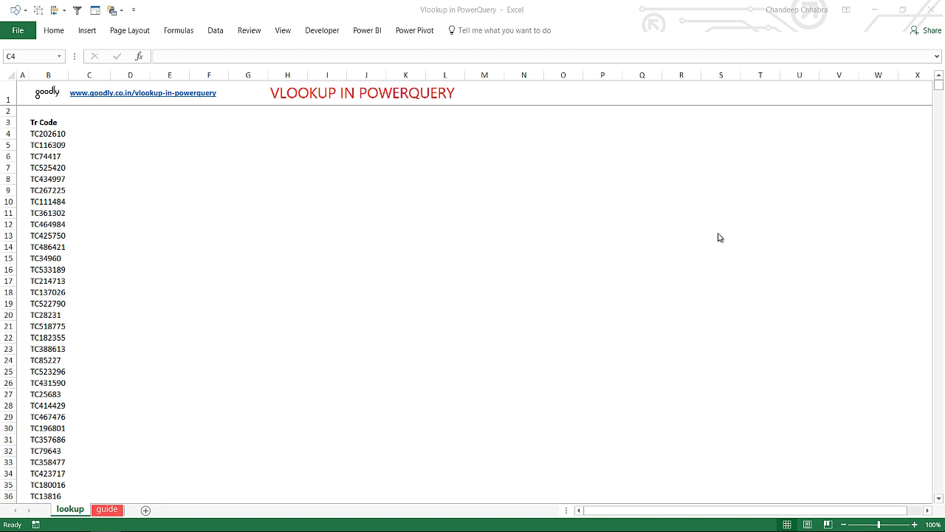
# - Examine the list of transaction codes in the Tr Code column of the lookup sheet
pyautogui.press('Left')
pyautogui.press('Down')
pyautogui.press('Down')
pyautogui.press('Down')
pyautogui.press('Down')
pyautogui.press('Down')
pyautogui.press('Down')
pyautogui.press('Down')
pyautogui.press('Down')
pyautogui.press('Down')
pyautogui.press('Down')
pyautogui.press('Down')
pyautogui.press('Down')
pyautogui.press('Down')
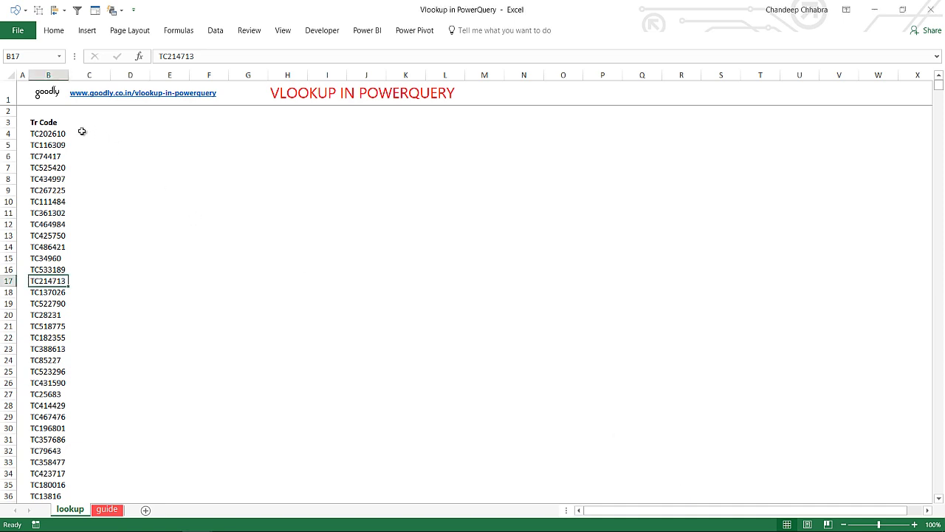
pyautogui.moveTo(54, 128); pyautogui.dragTo(46, 311)
pyautogui.click(46, 135)
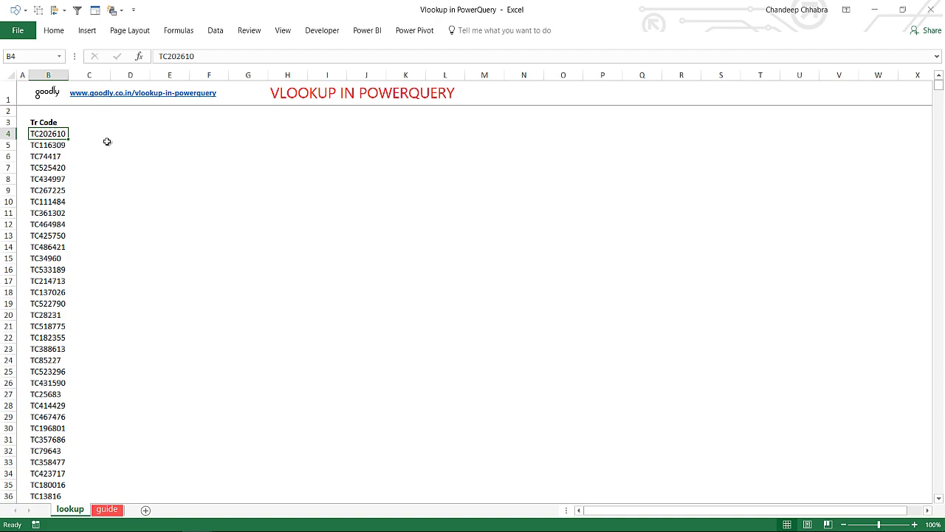
# - Switch to the Data workbook and examine its columns from Tr Code through Manager
pyautogui.hotkey('alt', 'Tab')
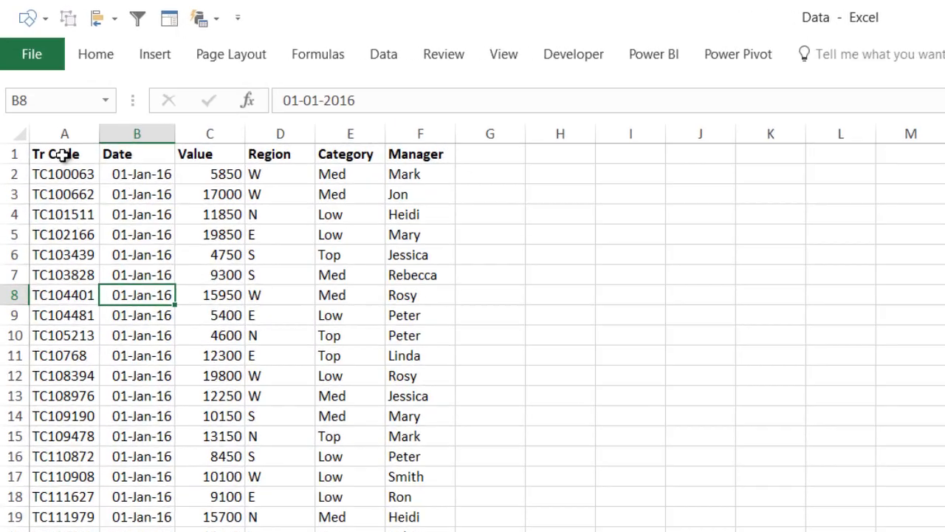
pyautogui.click(63, 155)
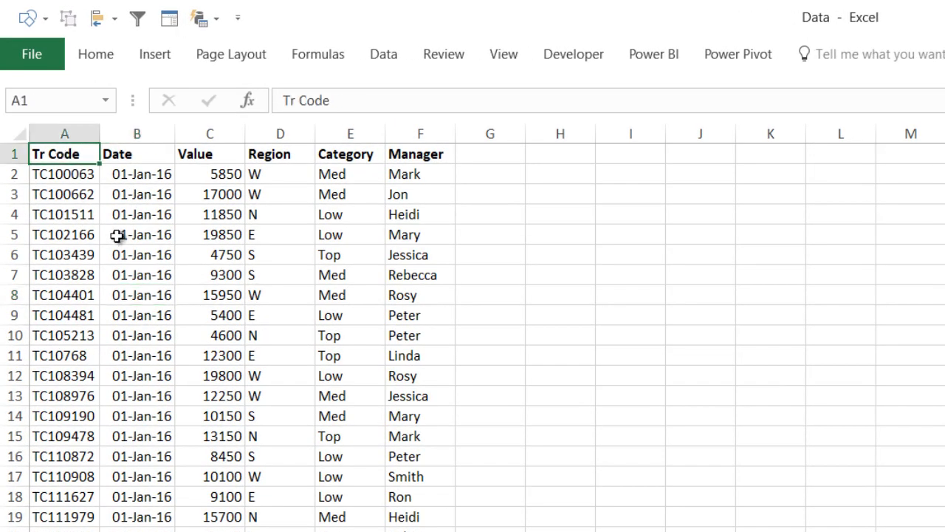
pyautogui.click(122, 157)
pyautogui.click(201, 158)
pyautogui.click(285, 170)
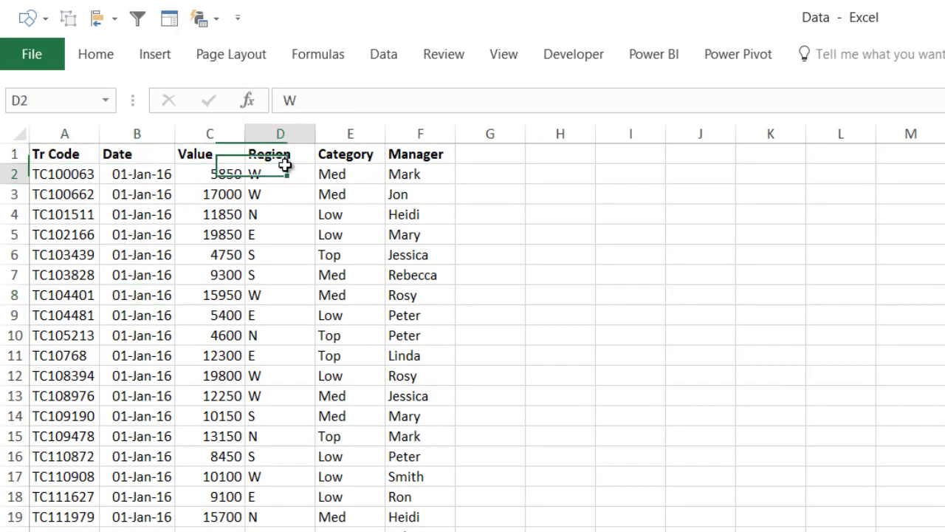
pyautogui.click(373, 174)
pyautogui.click(419, 171)
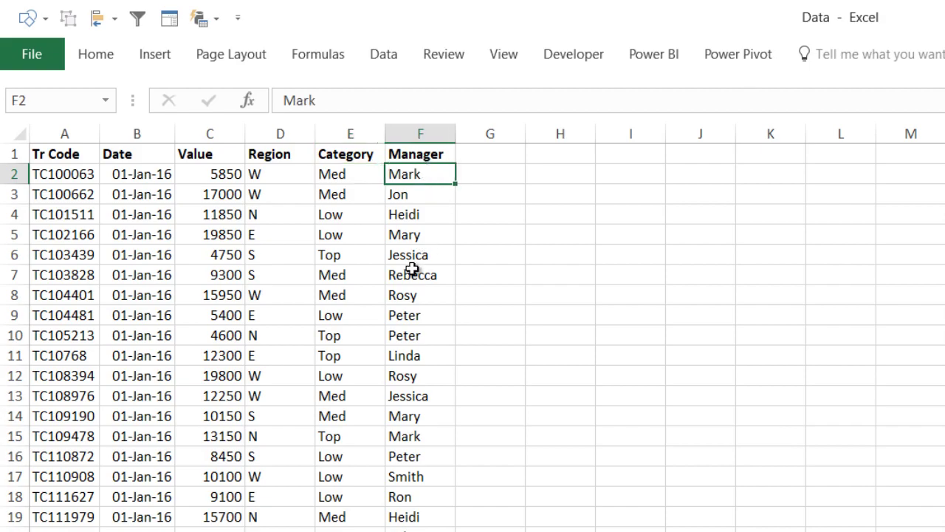
# - Check how far down the records in the Data workbook extend, and return to the lookup sheet
pyautogui.press('Left')
pyautogui.press('Left')
pyautogui.press('Left')
pyautogui.press('Left')
pyautogui.press('Left')
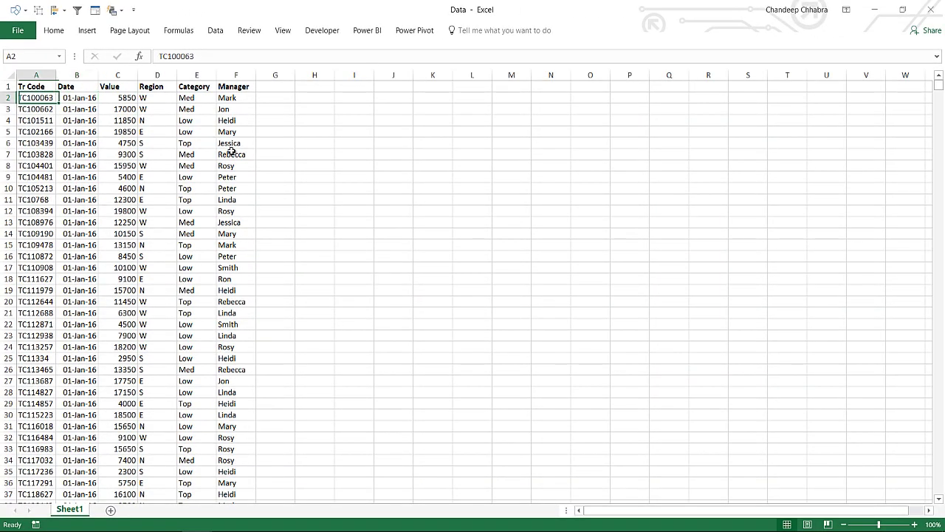
pyautogui.hotkey('ctrl', 'Down')
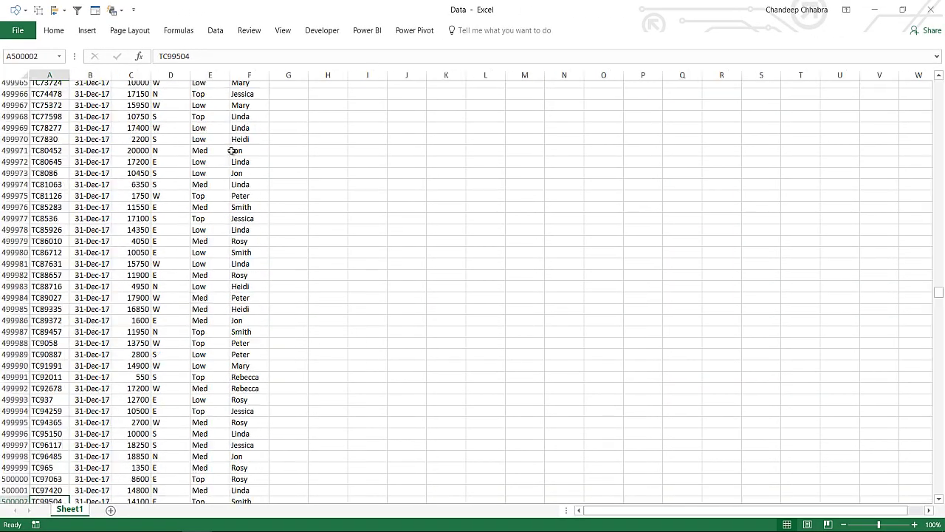
pyautogui.scroll(-2, 231, 150)
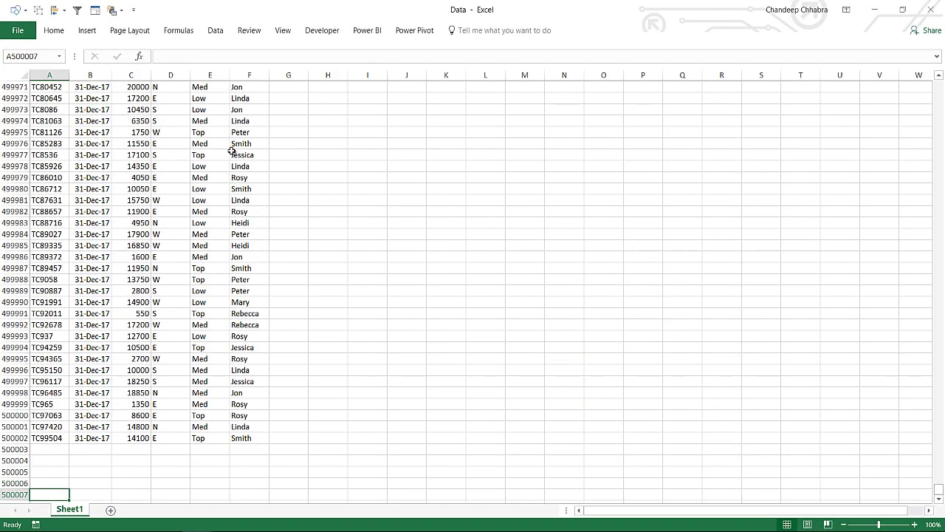
pyautogui.hotkey('ctrl', 'Home')
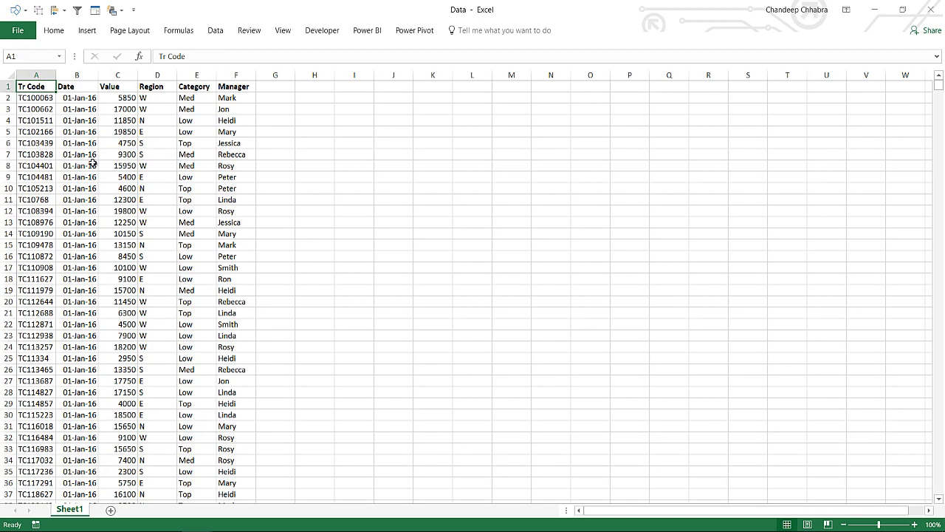
pyautogui.hotkey('ctrl', 'Tab')
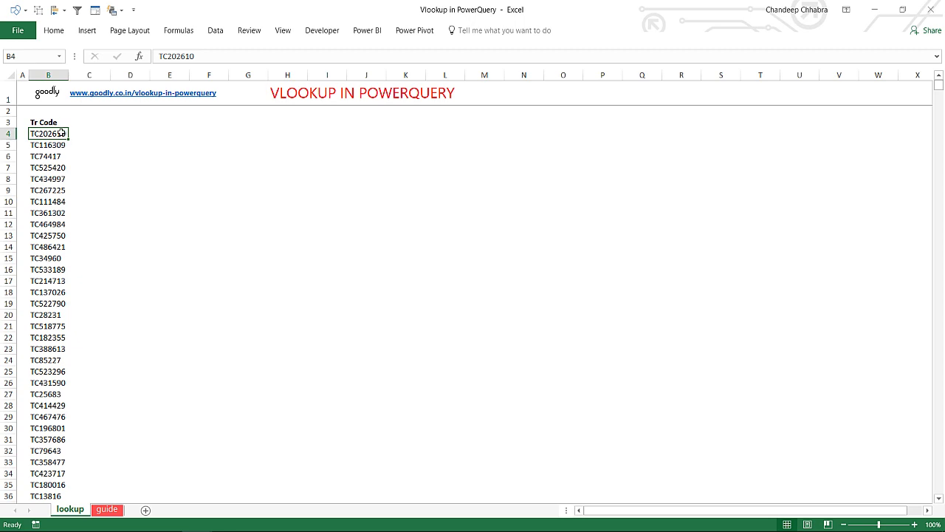
pyautogui.click(94, 133)
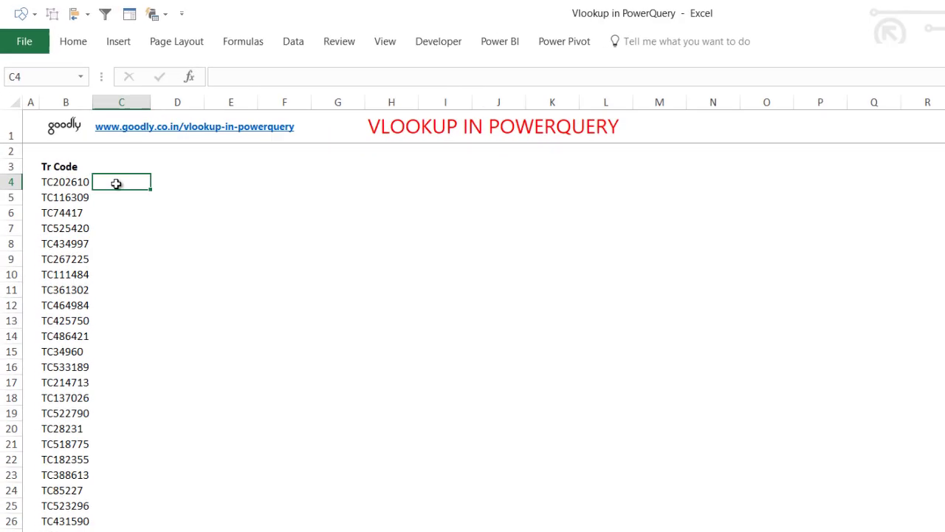
pyautogui.write('=')
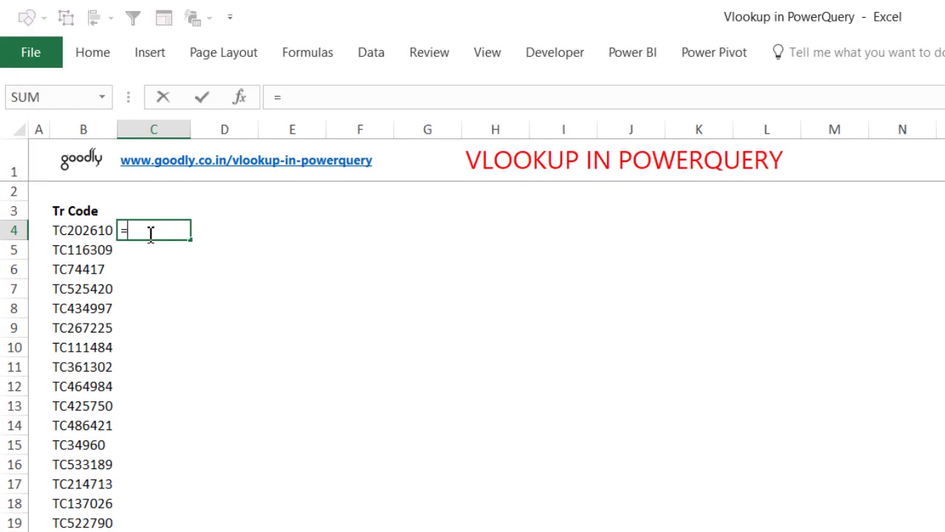
pyautogui.write('vl')
pyautogui.press('Tab')
pyautogui.press('Left')
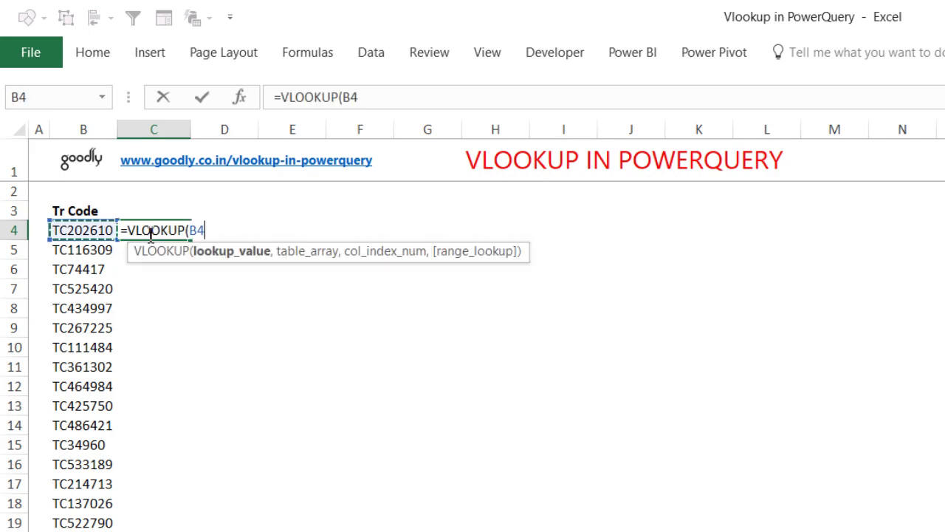
pyautogui.write(',')
pyautogui.hotkey('alt', 'Tab')
pyautogui.hotkey('ctrl', 'shift', 'Right')
pyautogui.hotkey('ctrl', 'shift', 'Down')
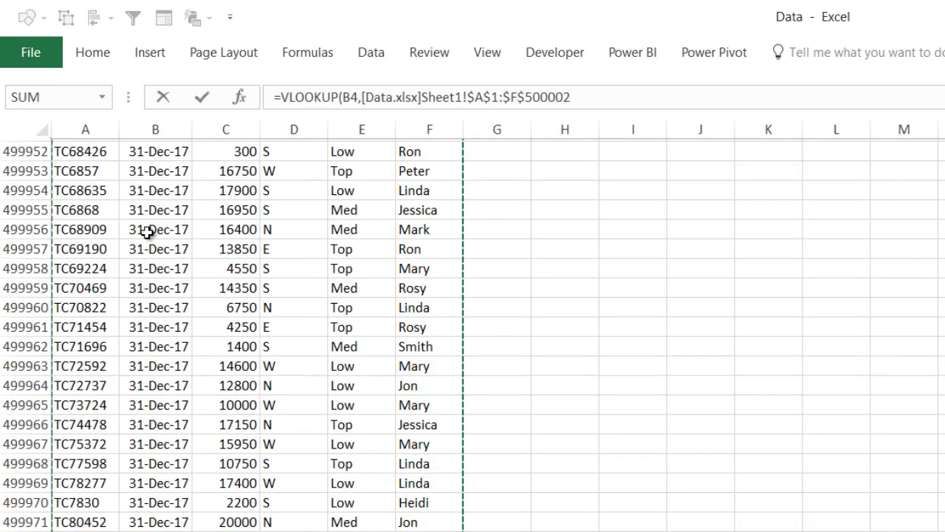
pyautogui.hotkey('ctrl', 'Home')
pyautogui.hotkey('ctrl', 'shift', 'Right')
pyautogui.hotkey('ctrl', 'shift', 'Down')
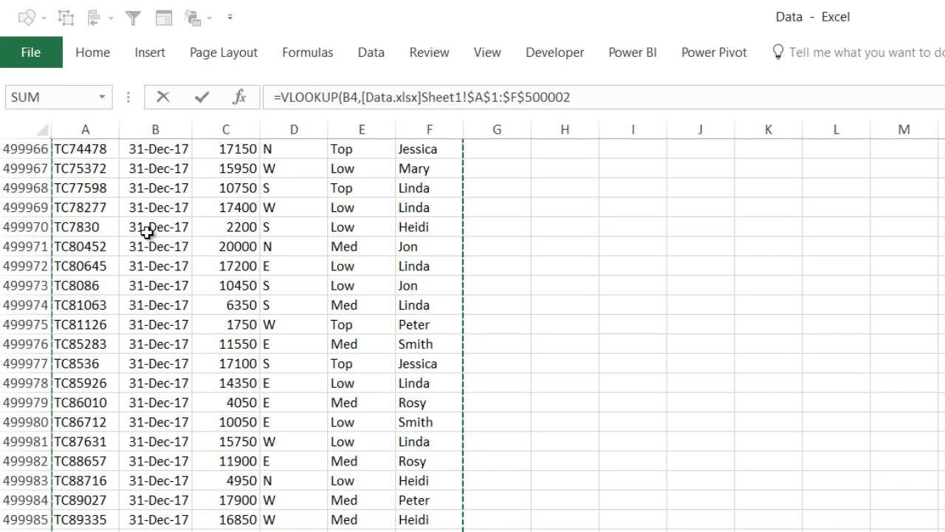
pyautogui.write(',3,')
pyautogui.press('Down')
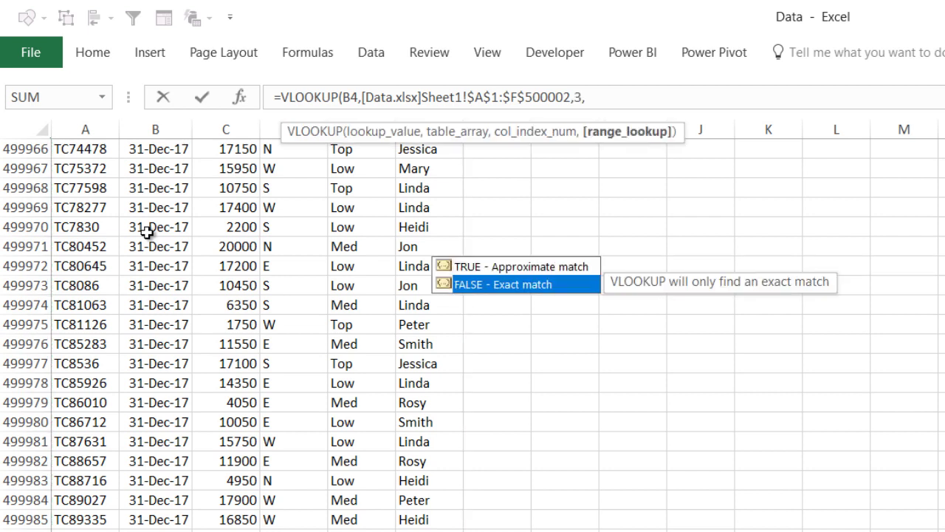
pyautogui.press('Escape')
pyautogui.press('Escape')
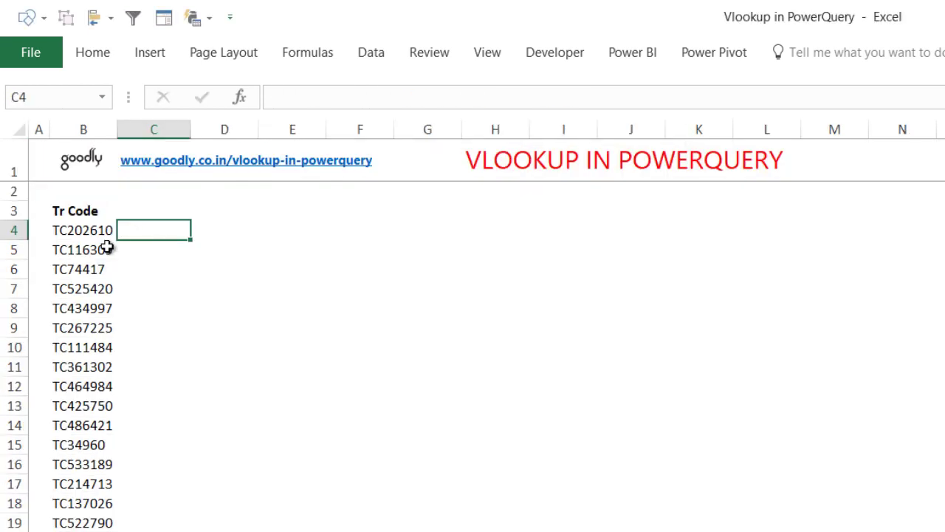
# - Compare the Tr Code list on the lookup sheet with the records in the Data workbook
pyautogui.click(107, 249)
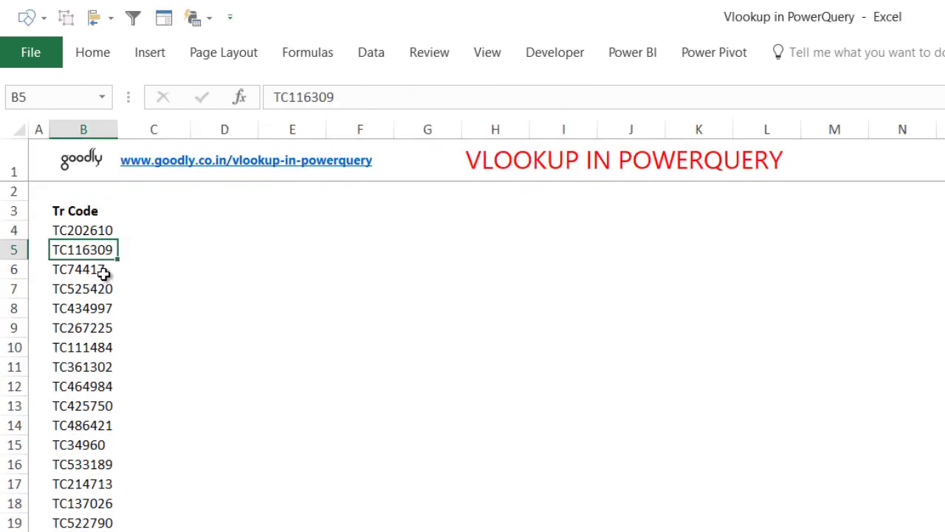
pyautogui.hotkey('ctrl', 'Tab')
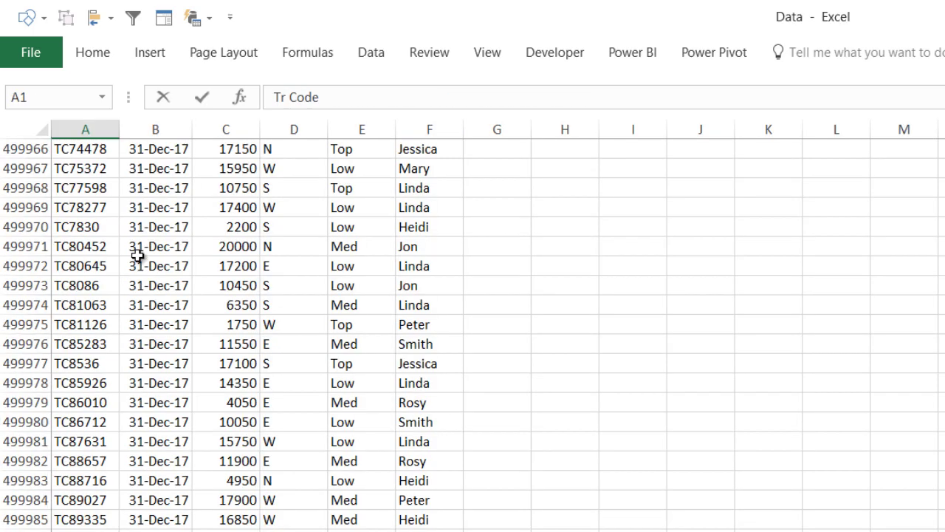
pyautogui.hotkey('ctrl', 'Tab')
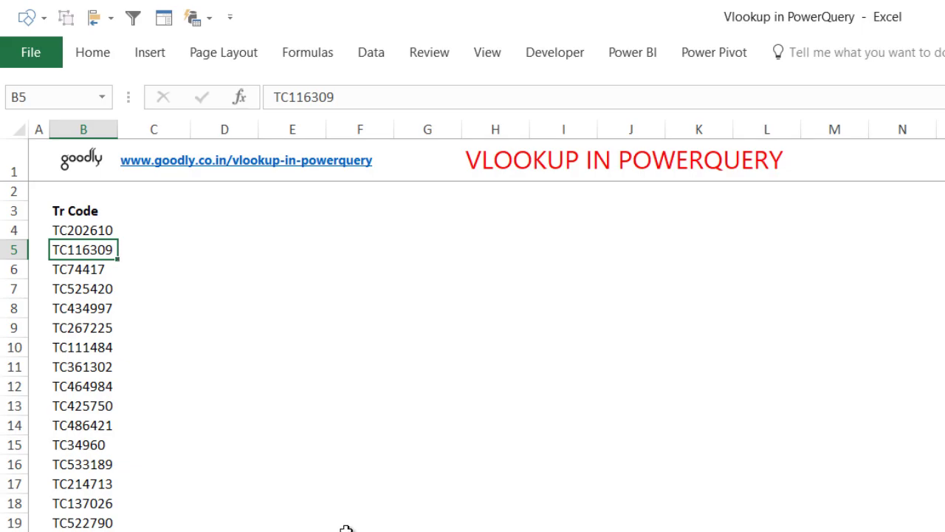
pyautogui.hotkey('ctrl', 'Tab')
pyautogui.click(81, 246)
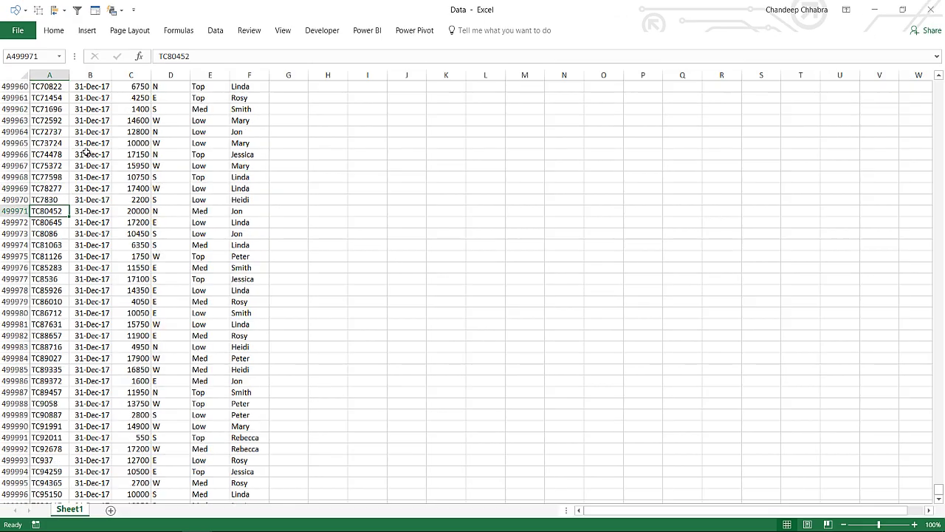
pyautogui.hotkey('ctrl', 'Home')
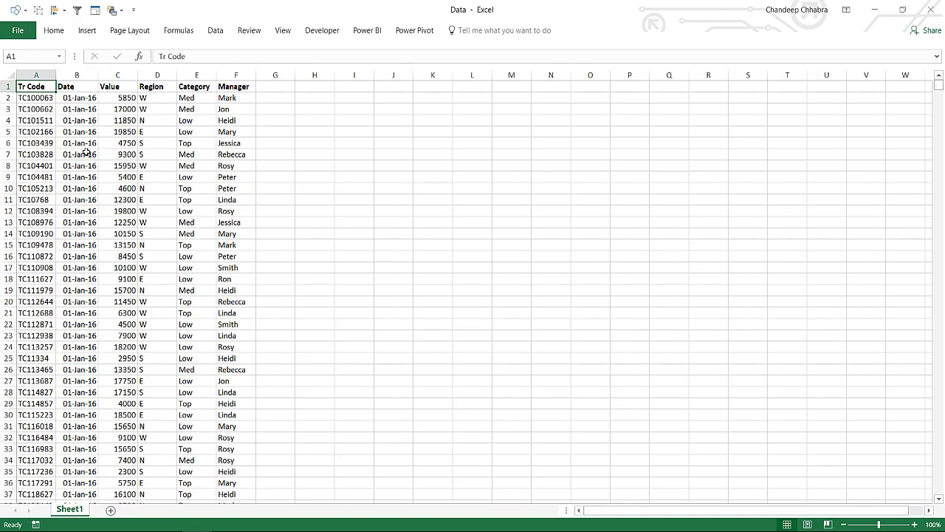
pyautogui.hotkey('ctrl', 'Tab')
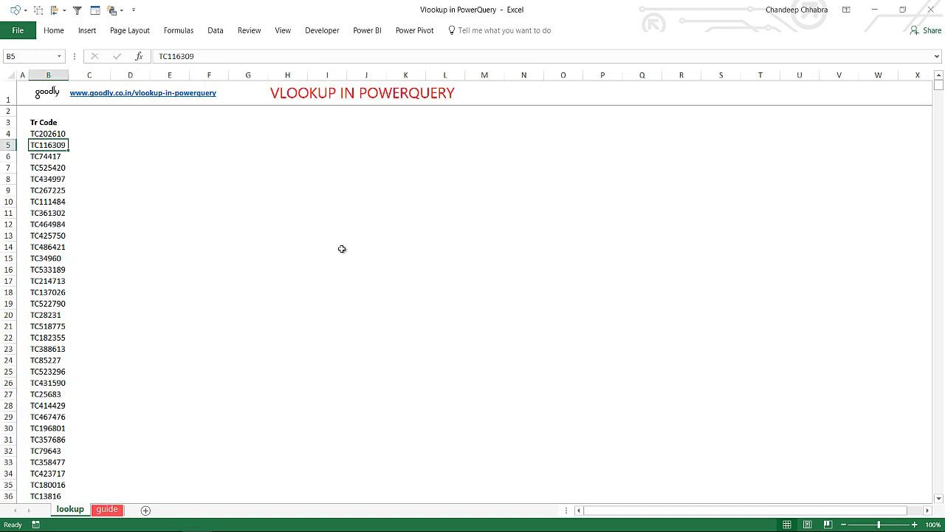
# - Import Sheet1 of the Data workbook from the Power Query Vlookup folder and open it for editing in the Query Editor
pyautogui.click(342, 249)
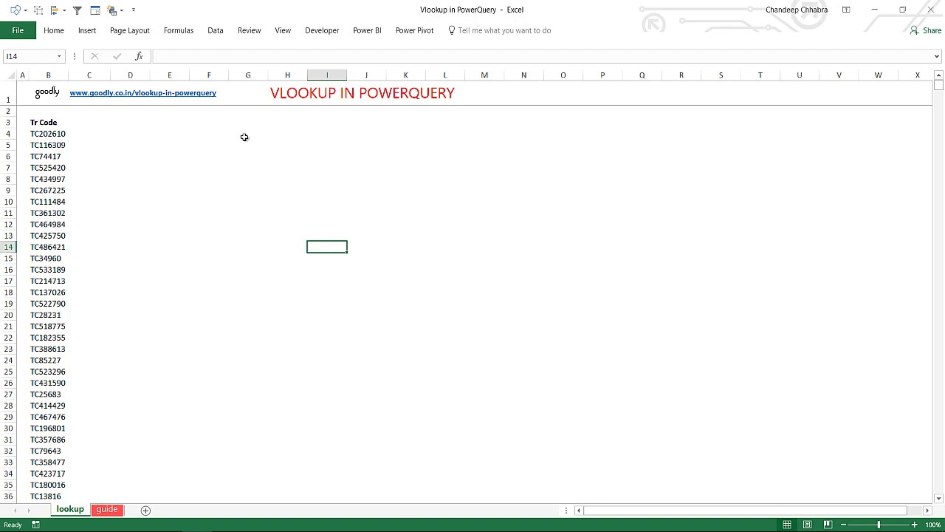
pyautogui.click(216, 31)
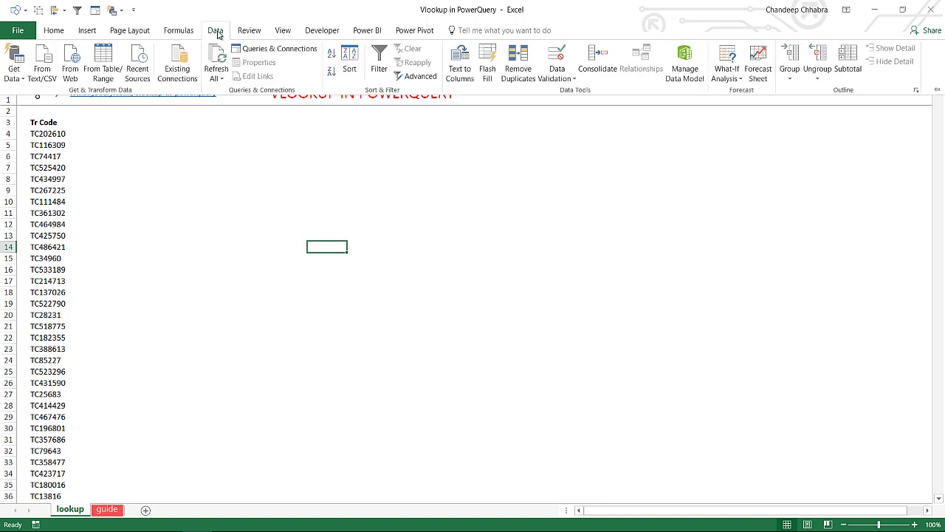
pyautogui.click(14, 73)
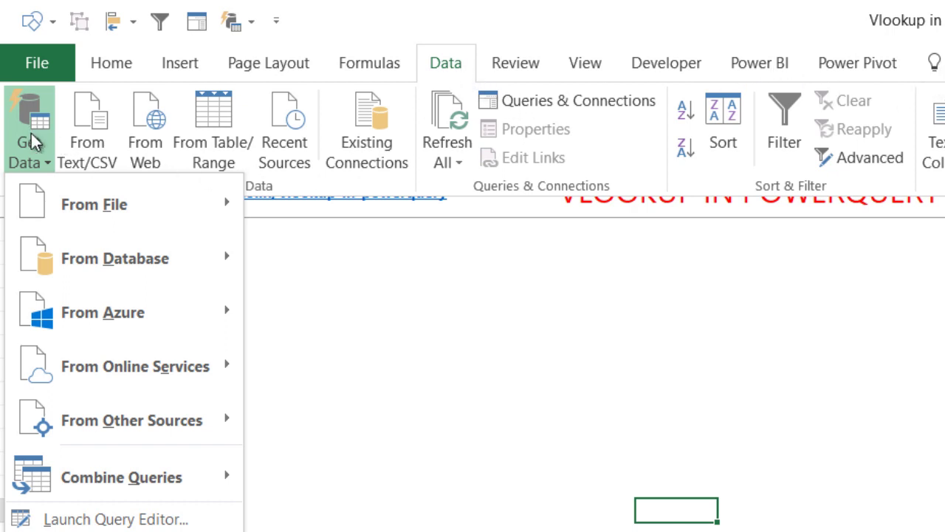
pyautogui.moveTo(82, 222)
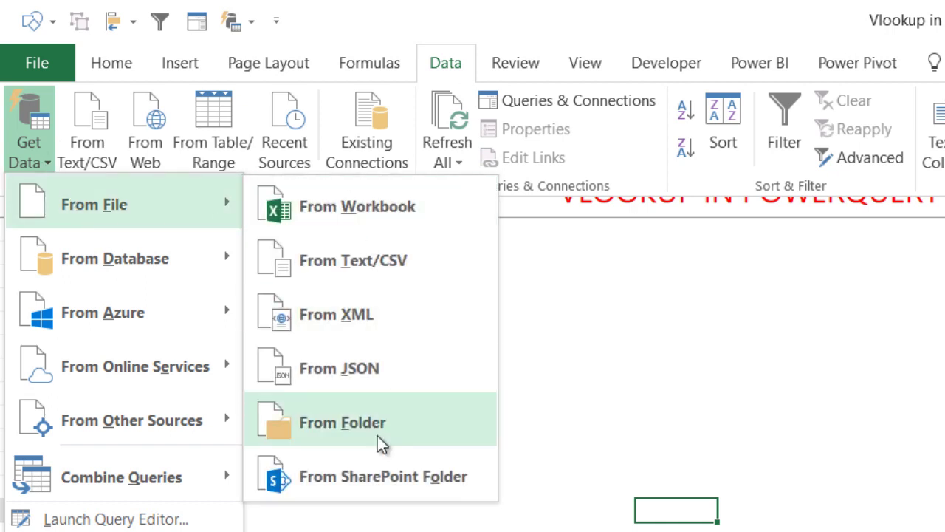
pyautogui.click(336, 220)
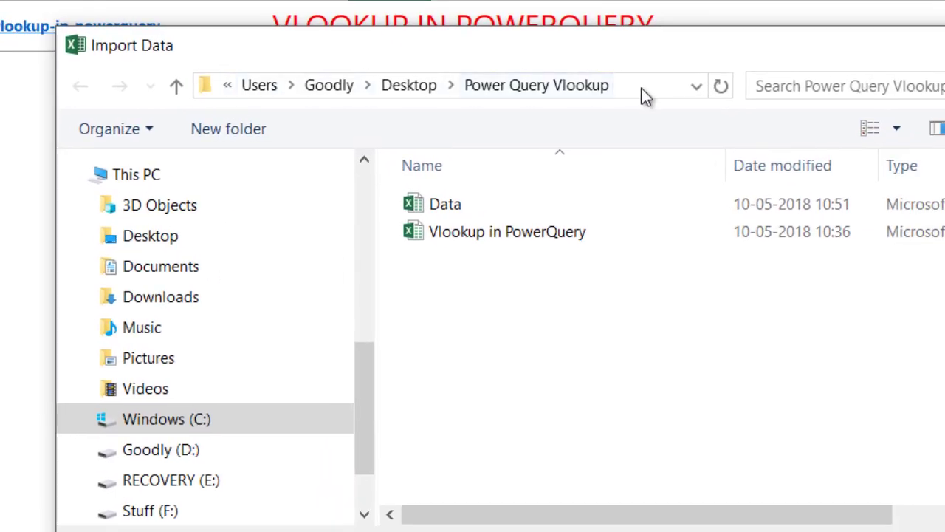
pyautogui.click(440, 208)
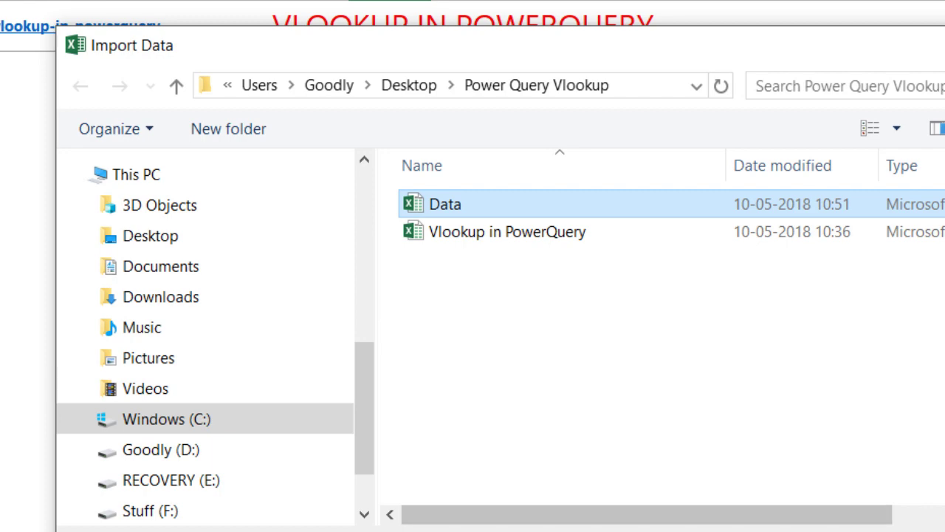
pyautogui.press('Return')
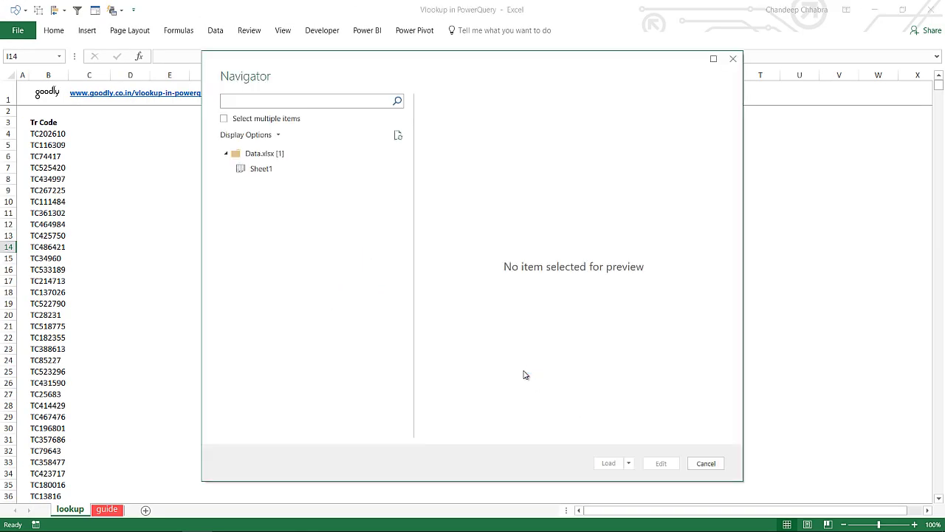
pyautogui.click(266, 172)
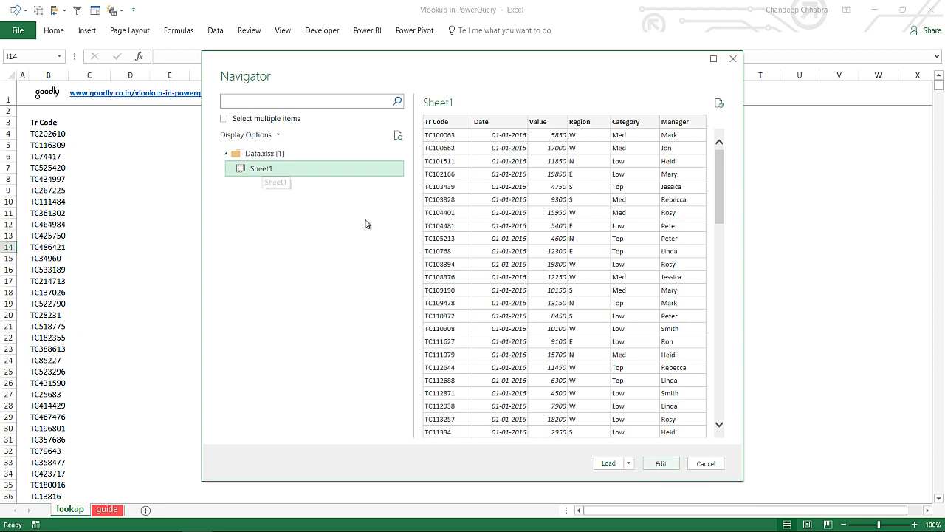
pyautogui.click(661, 463)
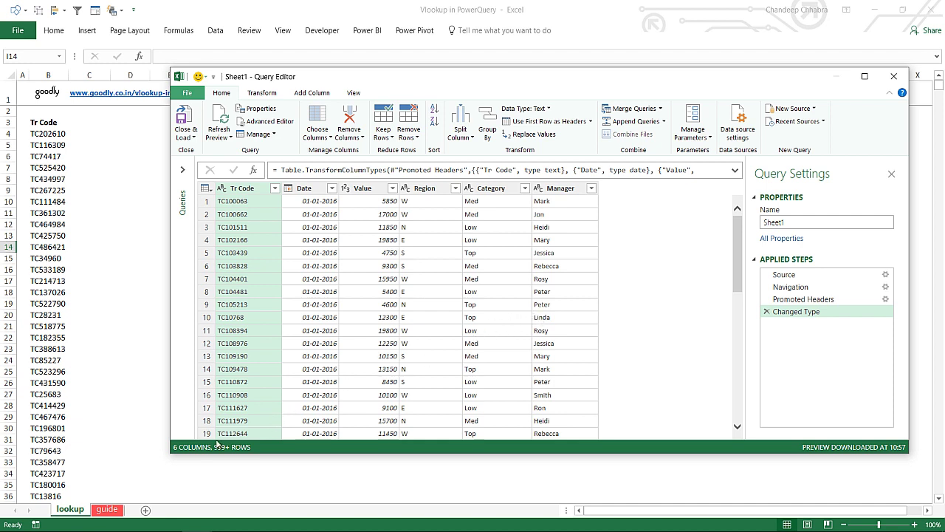
# - Close the Query Editor and load the Sheet1 query as Only Create Connection
pyautogui.click(190, 138)
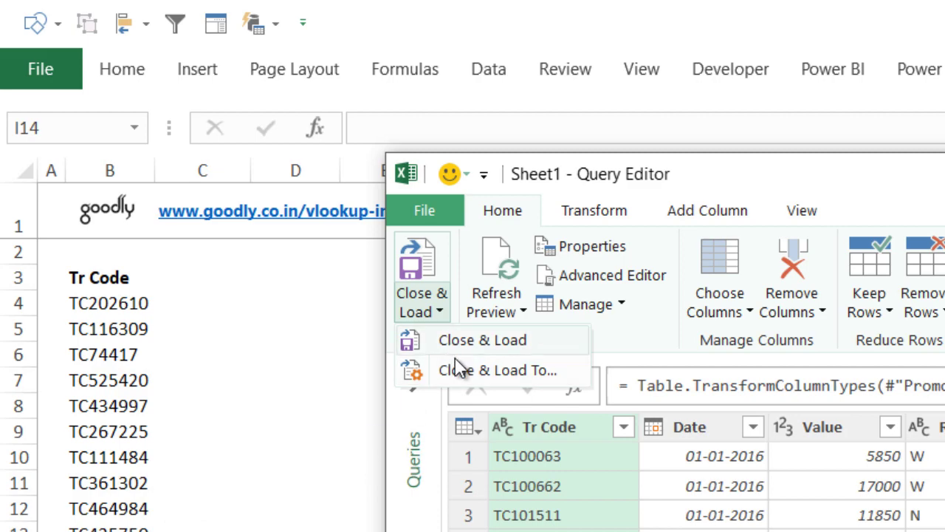
pyautogui.click(456, 370)
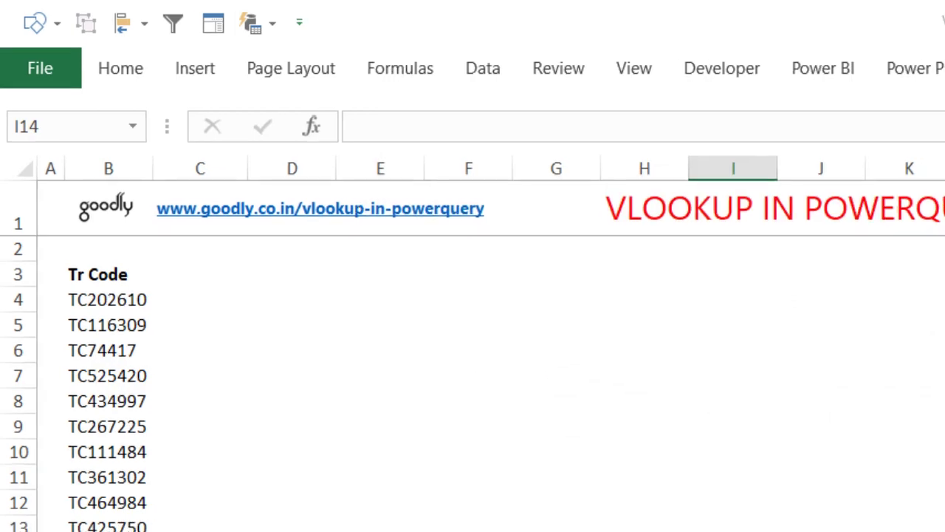
pyautogui.click(621, 332)
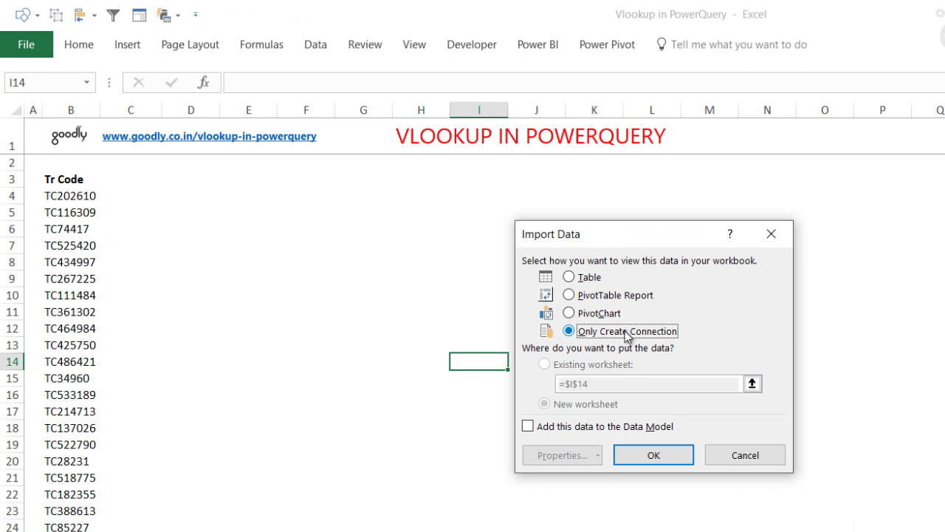
pyautogui.click(660, 460)
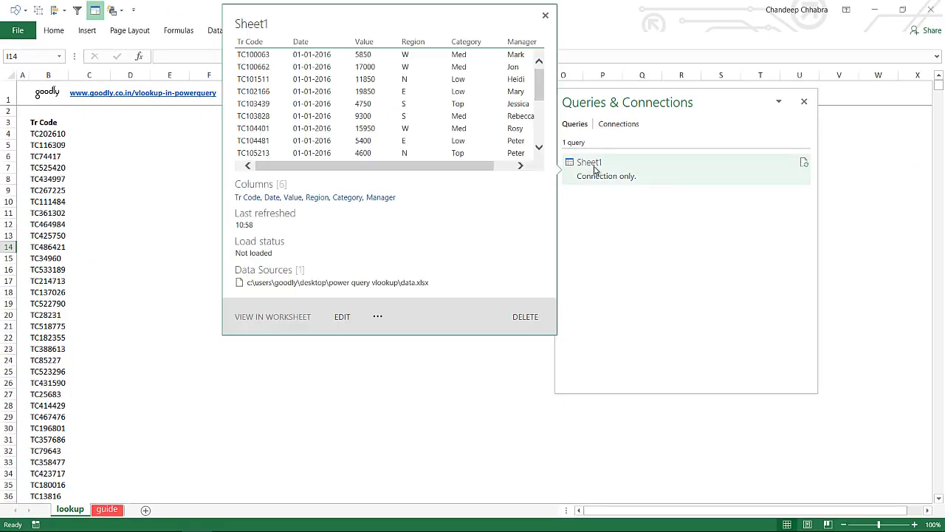
# - Reopen the Sheet1 query for editing, rename it Data, and close the editor keeping the changes
pyautogui.rightClick(594, 170)
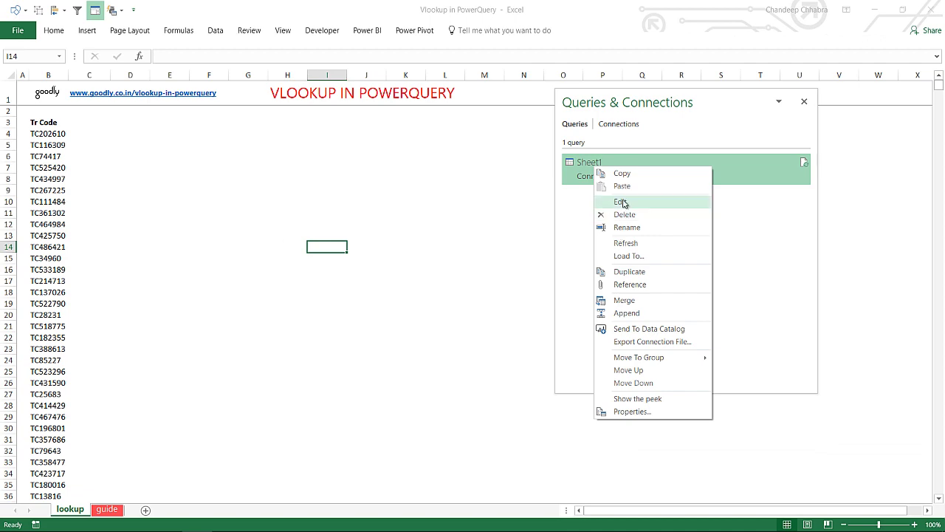
pyautogui.click(622, 202)
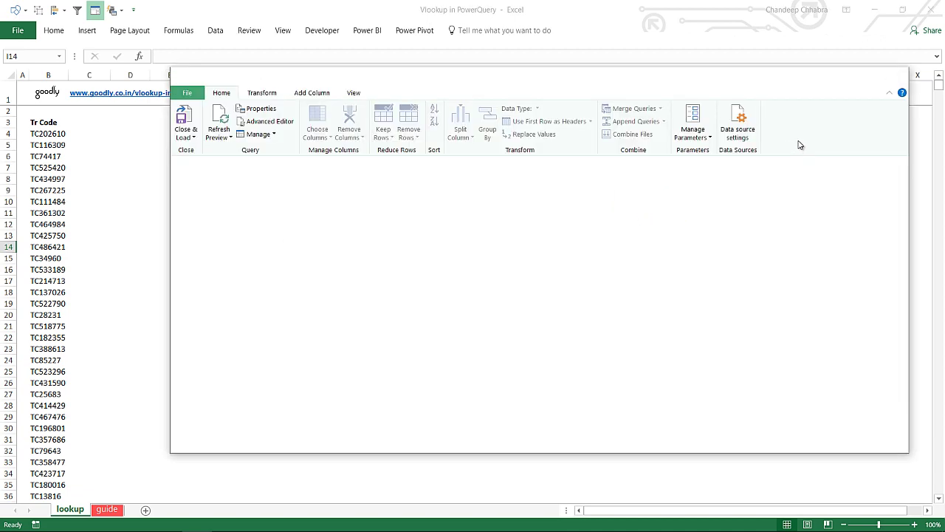
pyautogui.doubleClick(791, 223)
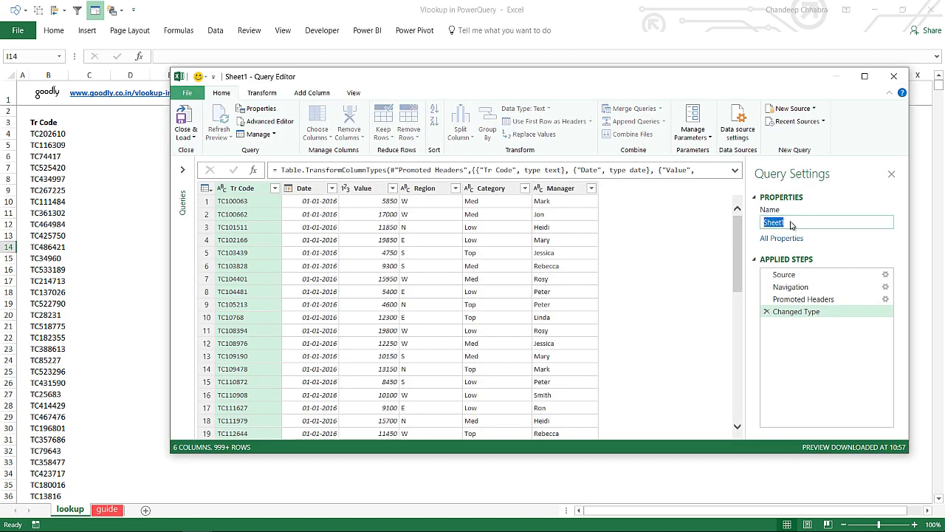
pyautogui.write('Data')
pyautogui.press('Return')
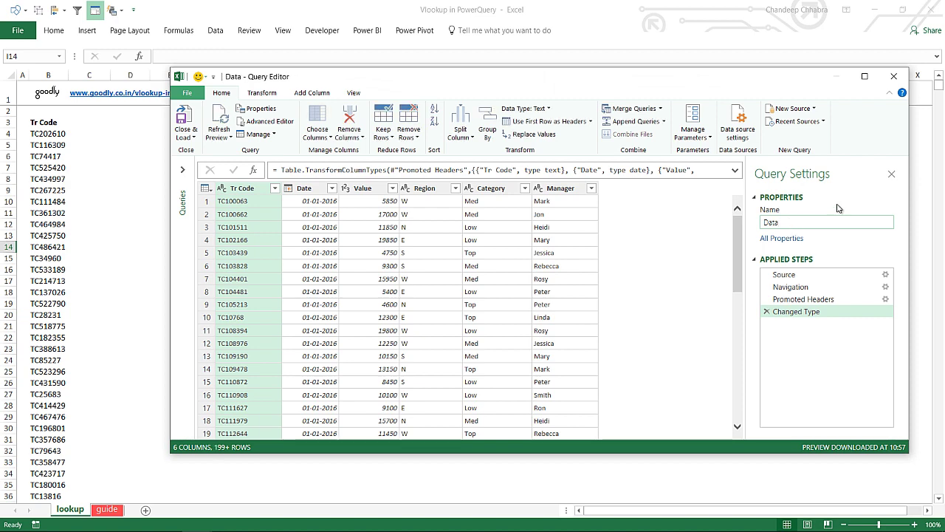
pyautogui.click(892, 78)
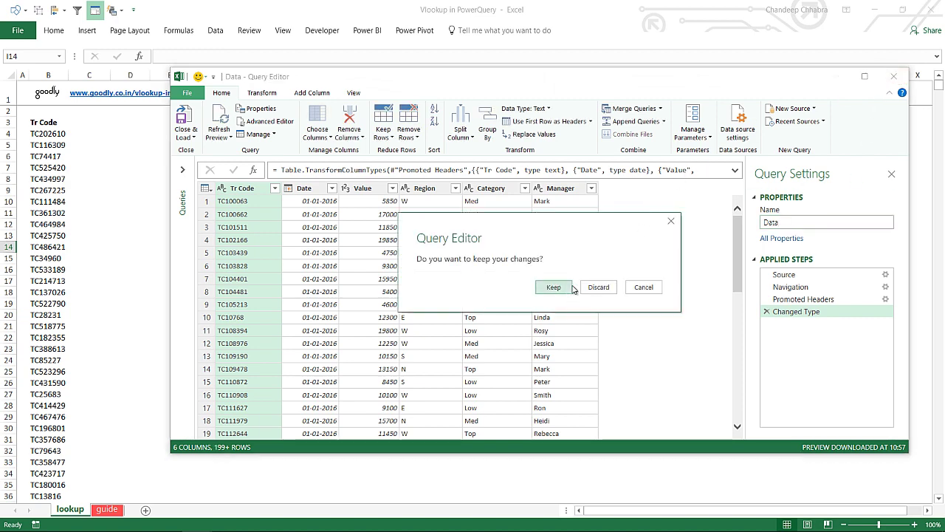
pyautogui.click(567, 292)
pyautogui.rightClick(607, 177)
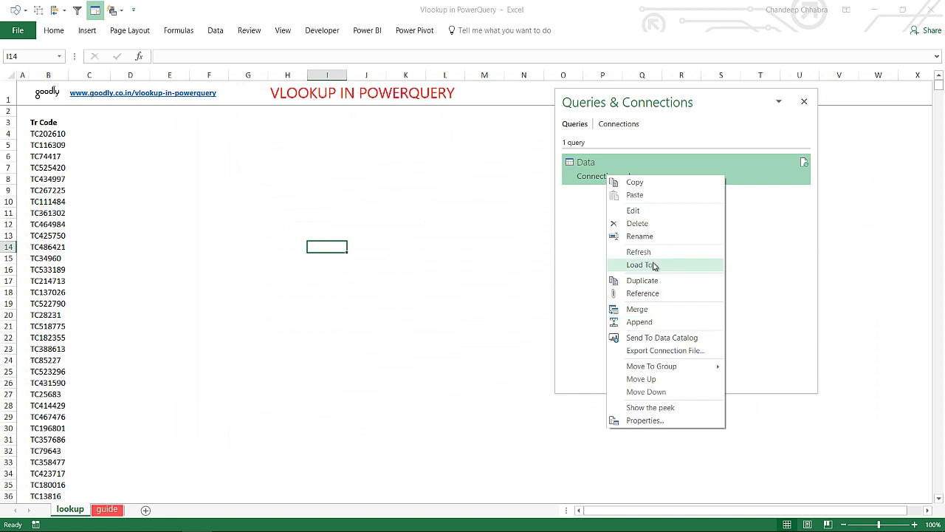
pyautogui.click(639, 236)
pyautogui.press('Escape')
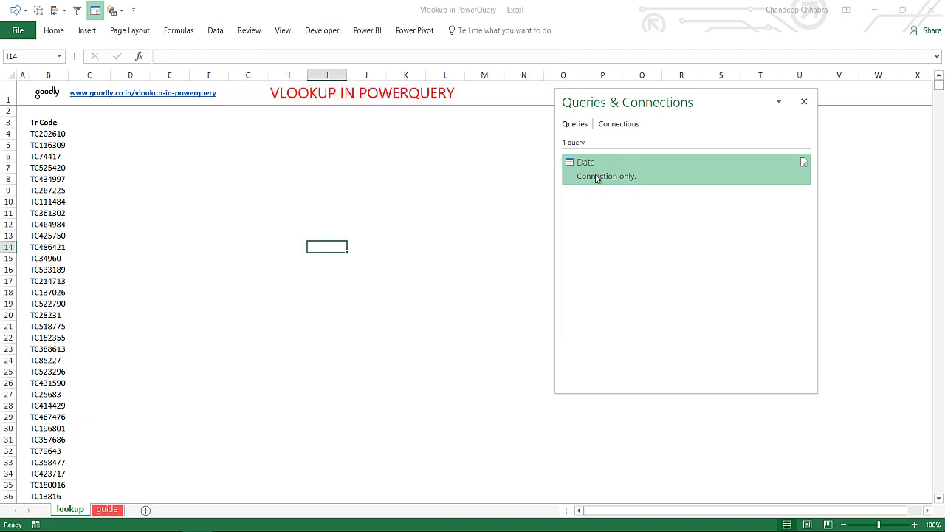
# - Convert the entire Tr Code list on the lookup sheet, B3:B110641, into a table with headers
pyautogui.click(92, 189)
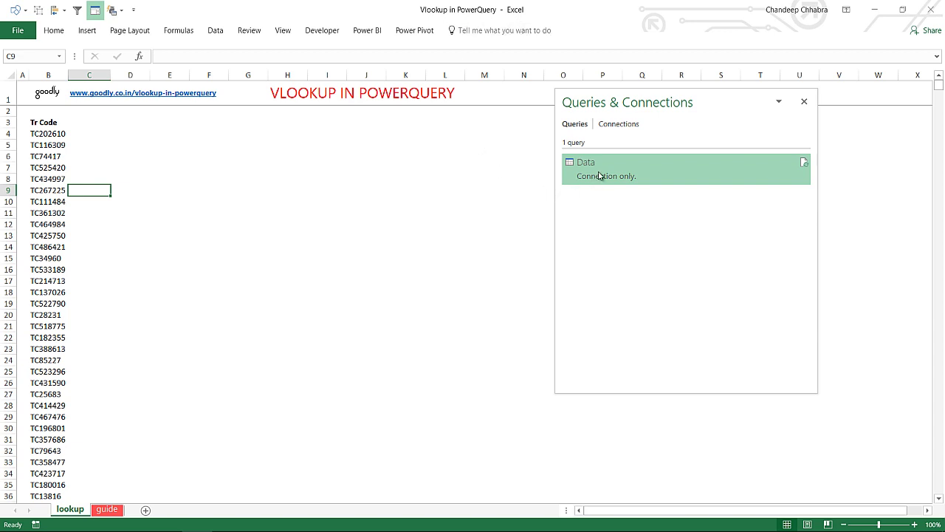
pyautogui.moveTo(601, 175)
pyautogui.moveTo(48, 123); pyautogui.dragTo(53, 267)
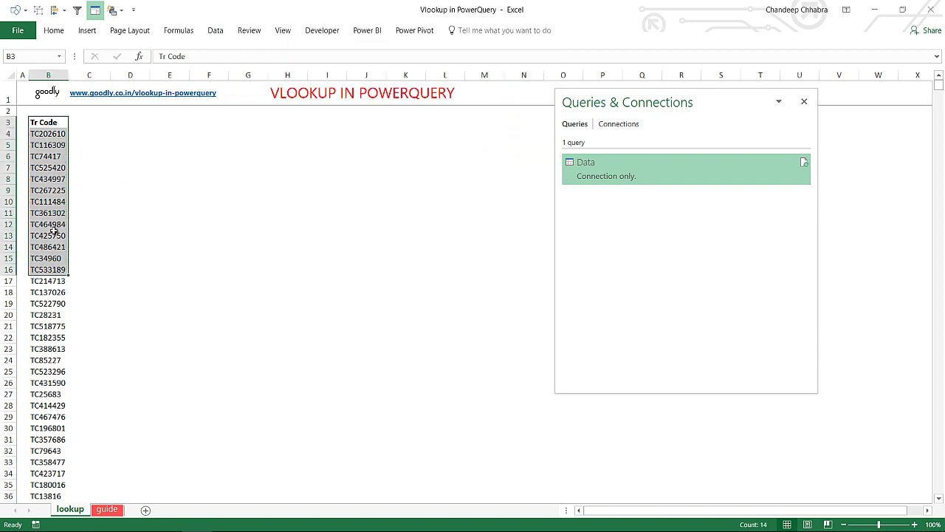
pyautogui.click(41, 137)
pyautogui.press('Up')
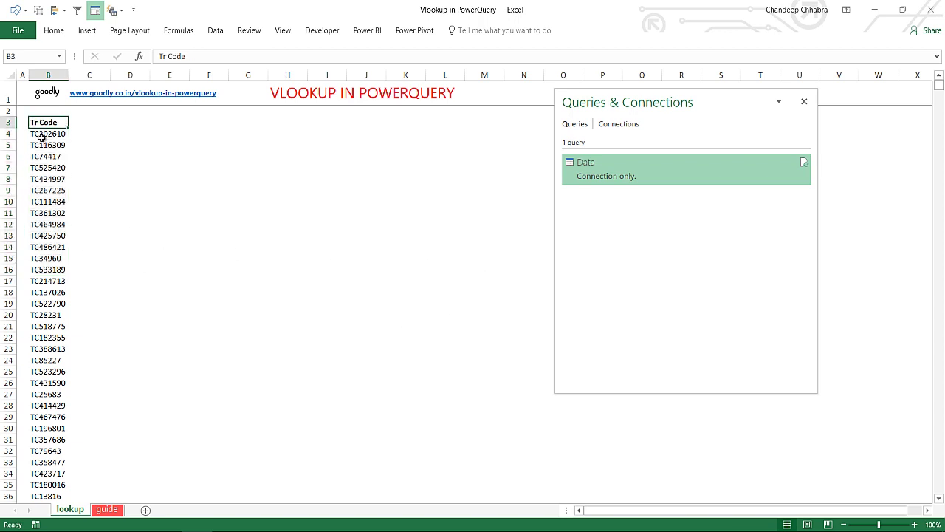
pyautogui.hotkey('ctrl', 'shift', 'Down')
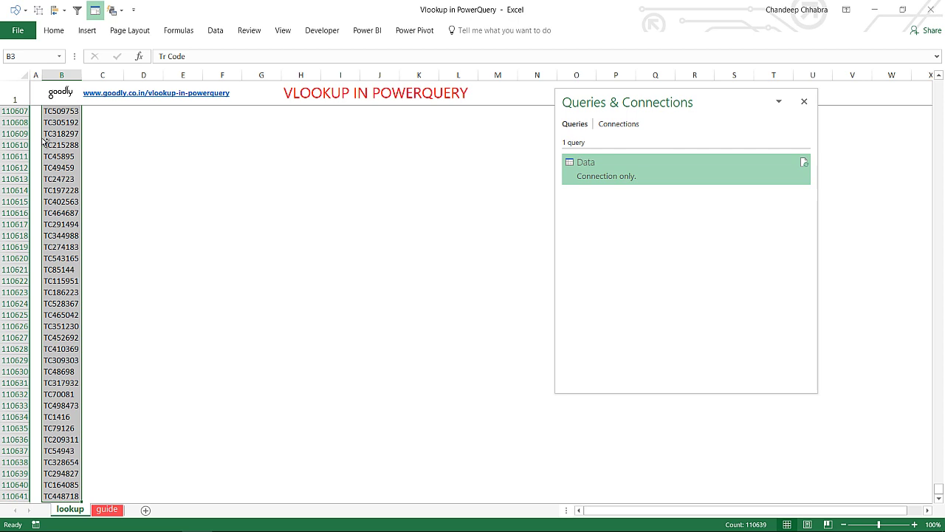
pyautogui.hotkey('ctrl', 't')
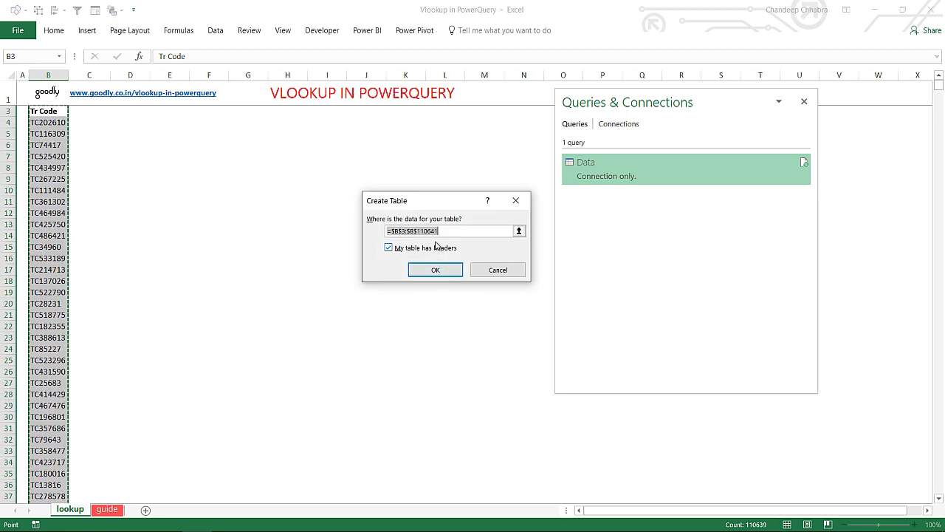
pyautogui.click(438, 270)
pyautogui.press('Down')
pyautogui.press('Down')
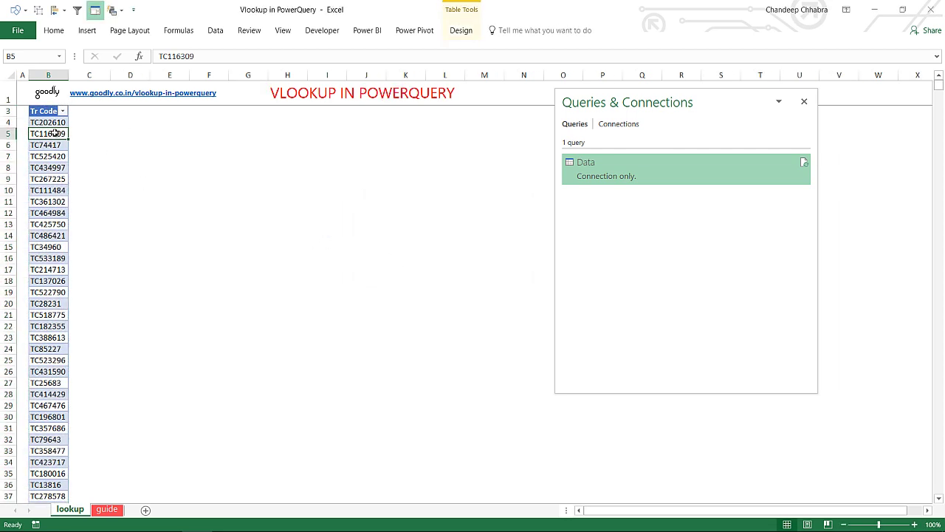
# - Name the new Tr Code table Transaction
pyautogui.click(453, 37)
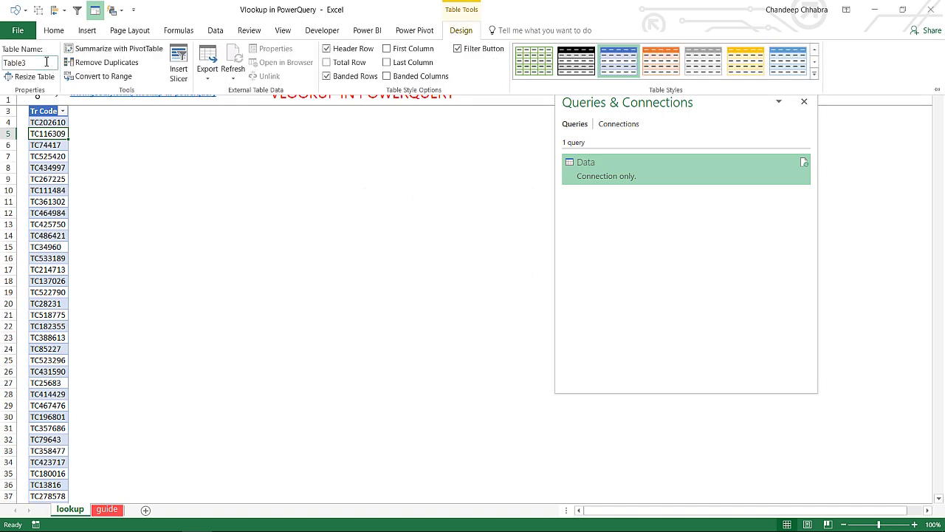
pyautogui.click(30, 62)
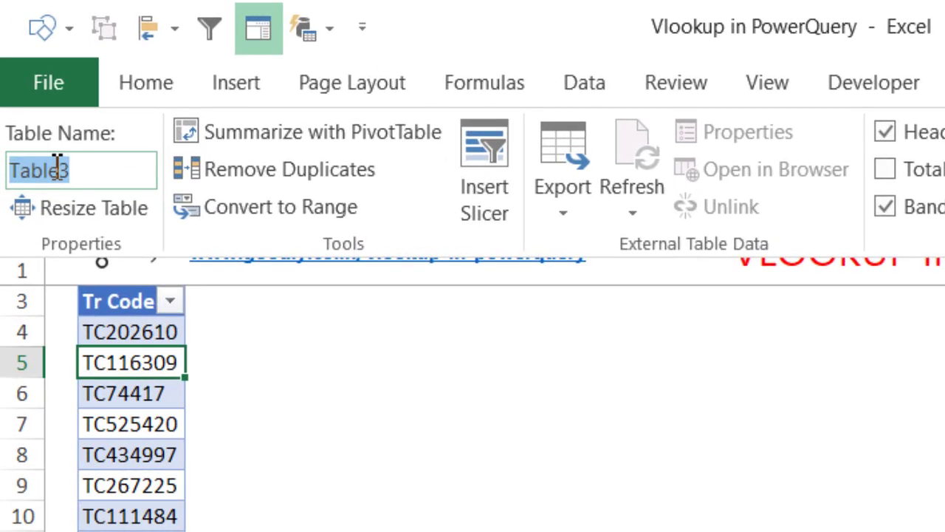
pyautogui.write('Transacti')
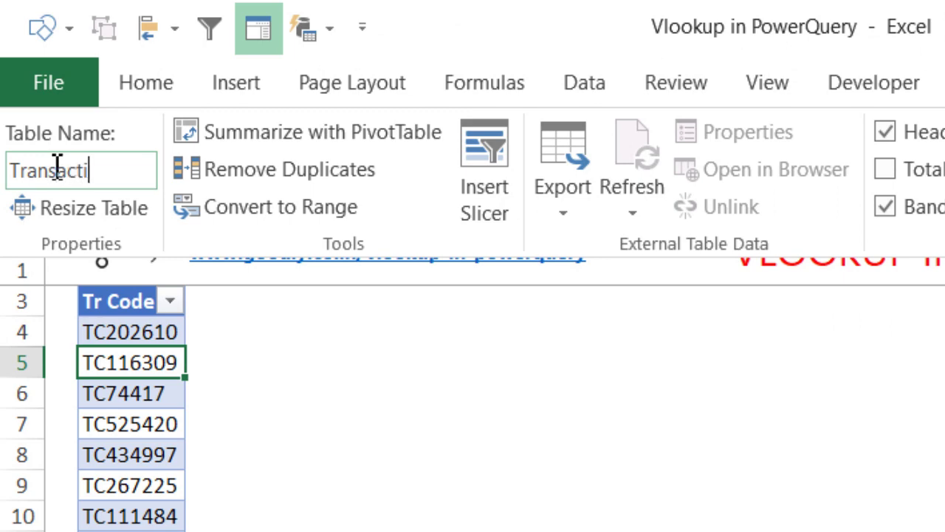
pyautogui.press('Return')
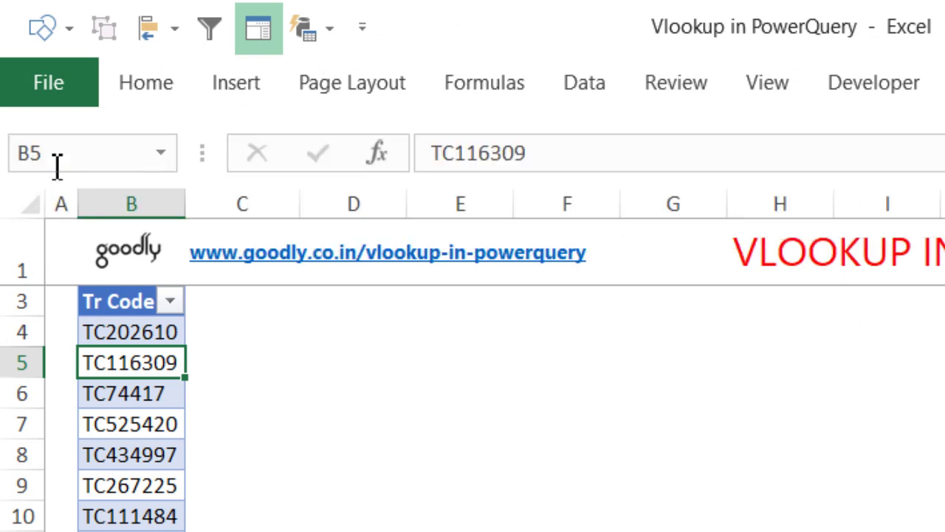
# - Bring the Transaction table into the Query Editor and move its window clear of the workbook's query list
pyautogui.click(584, 87)
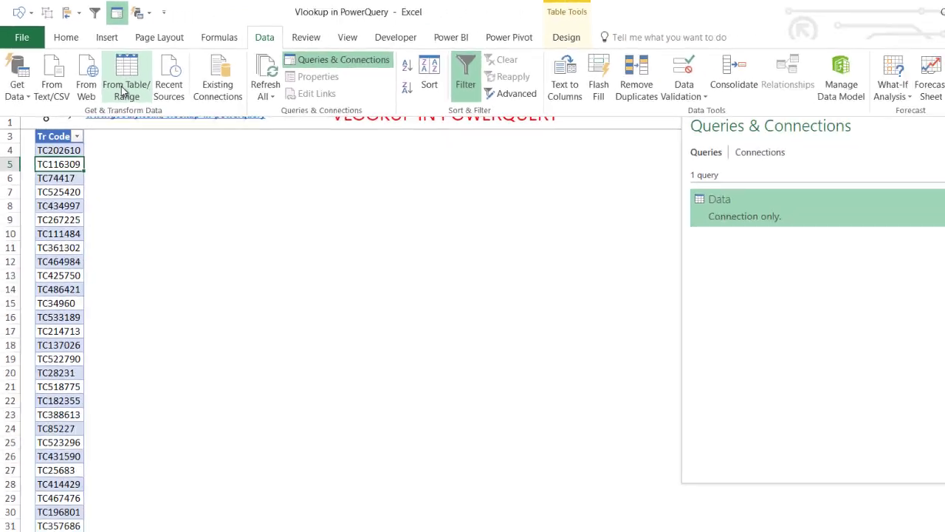
pyautogui.click(114, 63)
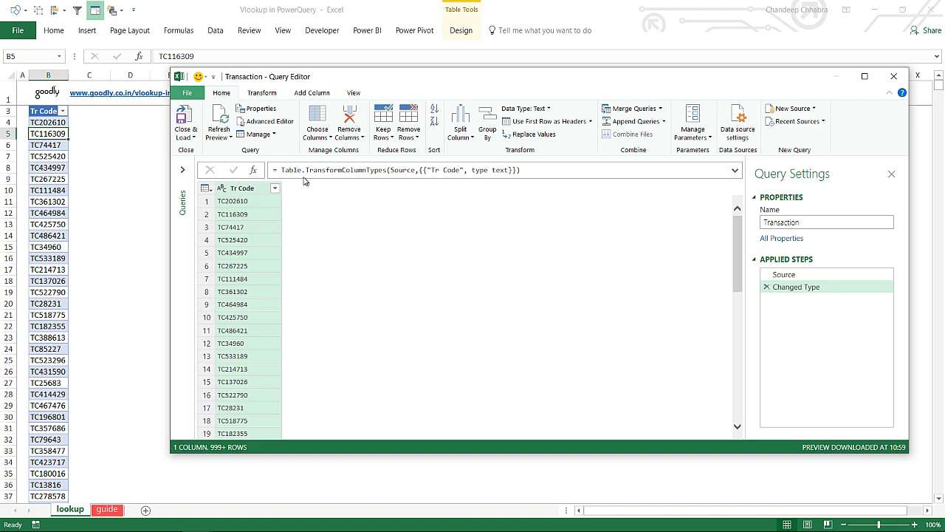
pyautogui.moveTo(404, 81); pyautogui.dragTo(502, 236)
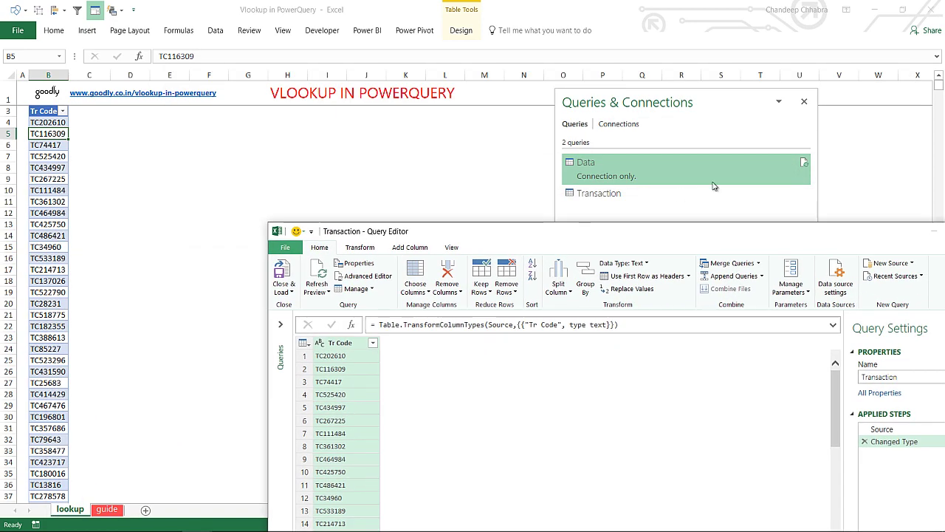
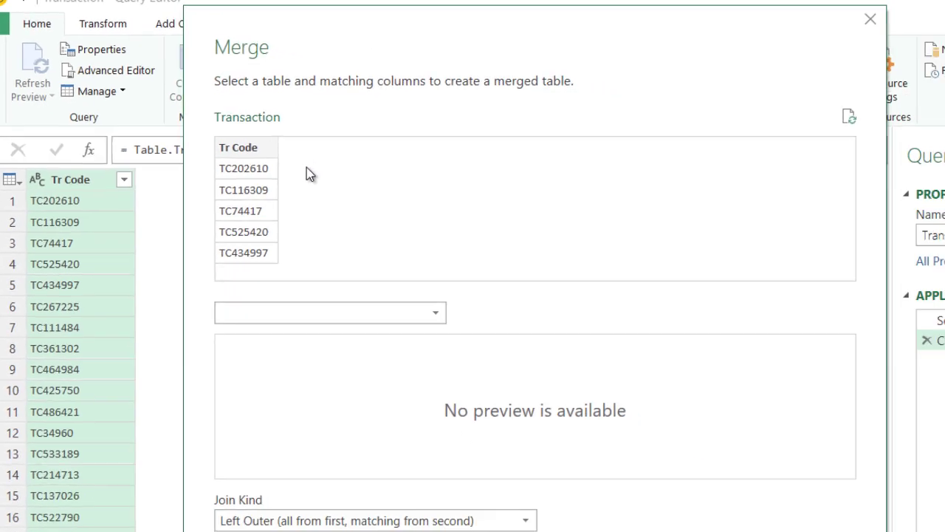
# - Merge the Transaction query with the Data query, matching on Tr Code in both with a Left Outer join
pyautogui.click(265, 316)
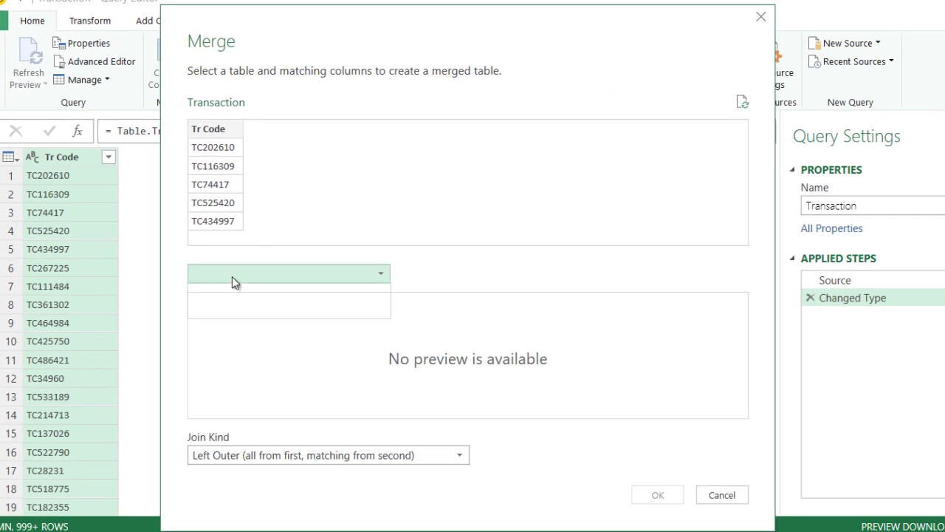
pyautogui.click(219, 293)
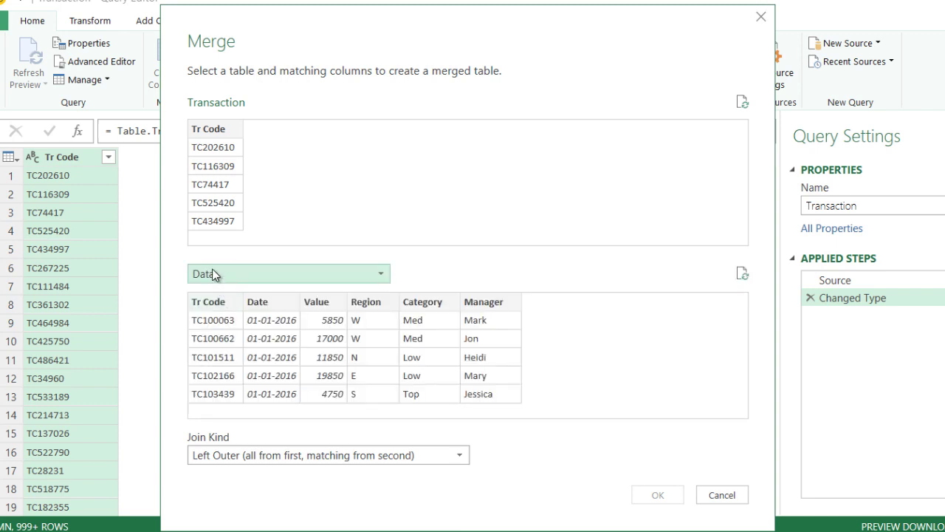
pyautogui.click(210, 128)
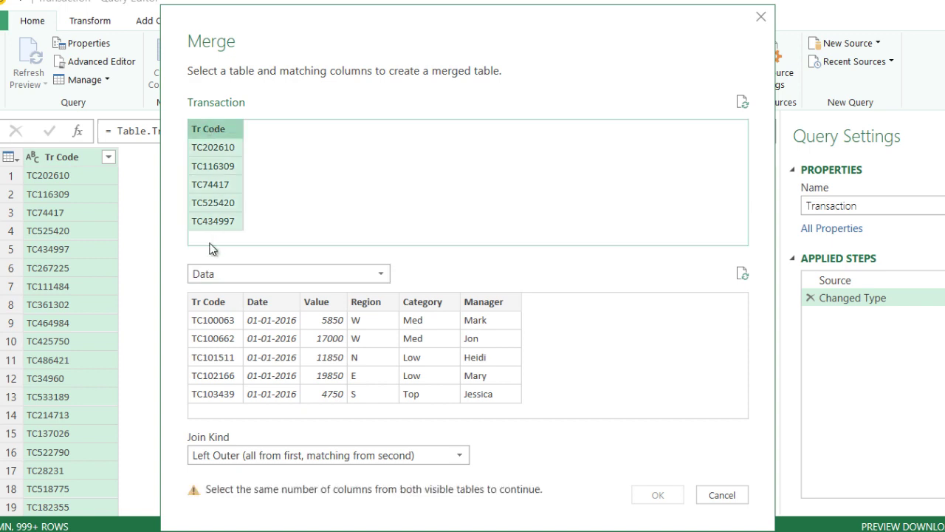
pyautogui.click(212, 303)
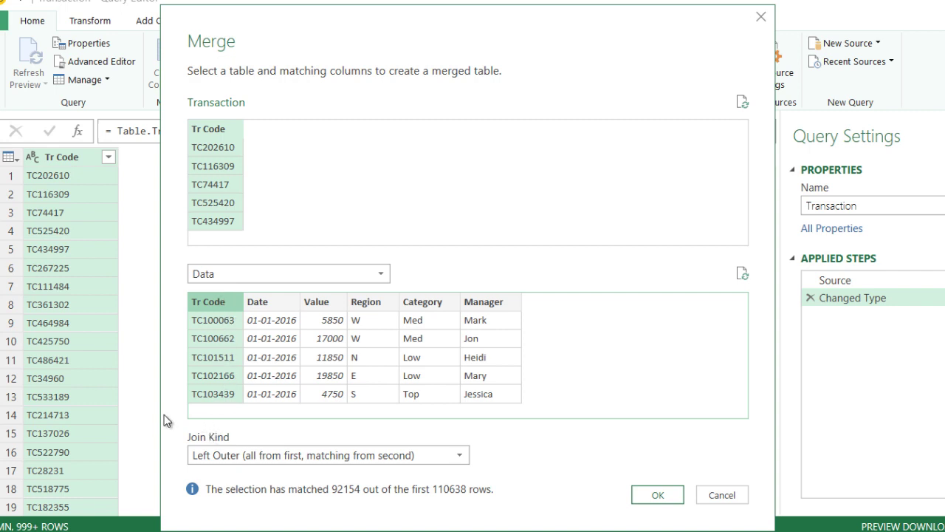
pyautogui.click(237, 454)
pyautogui.click(237, 457)
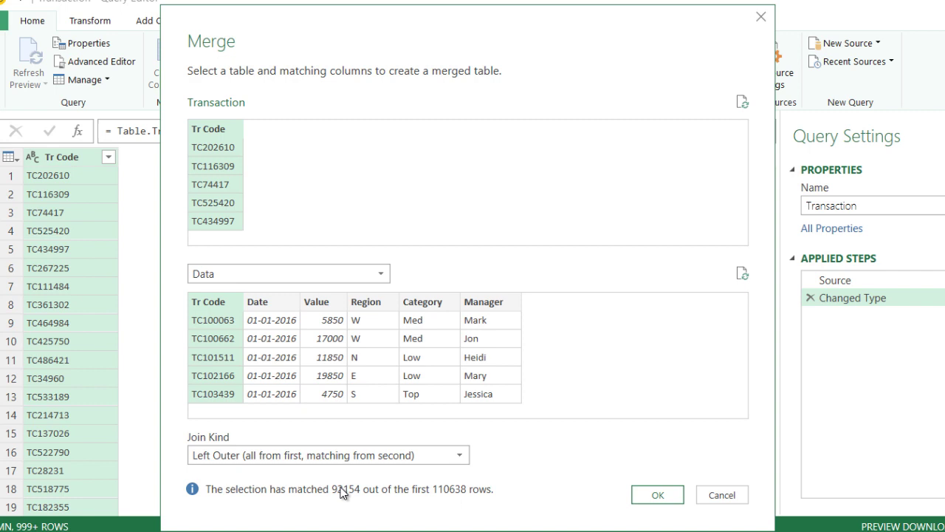
pyautogui.click(658, 495)
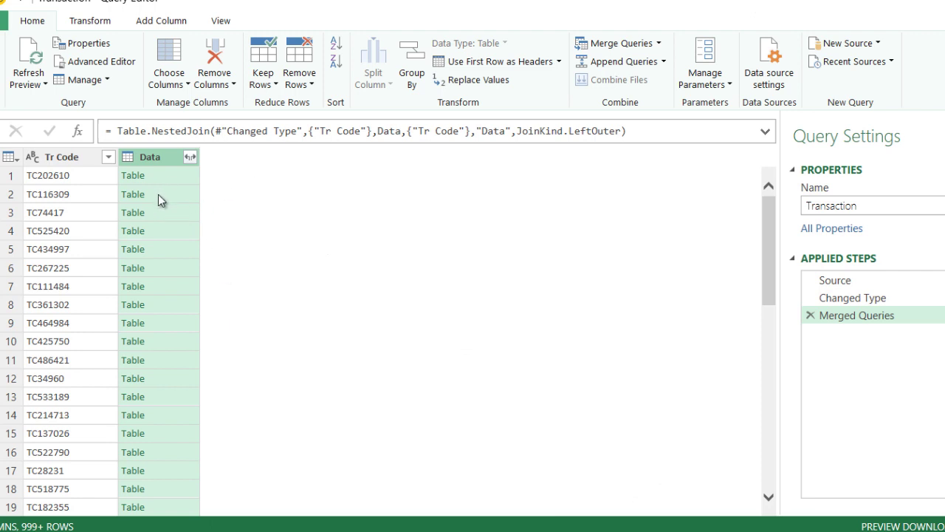
# - Expand the merged Data column to only the Value and Manager columns, without the original column name as prefix
pyautogui.click(191, 157)
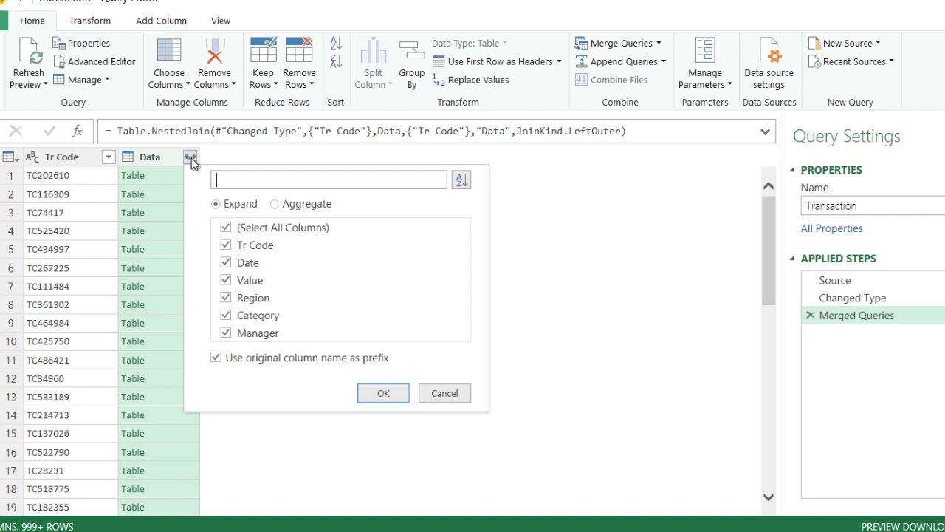
pyautogui.click(248, 231)
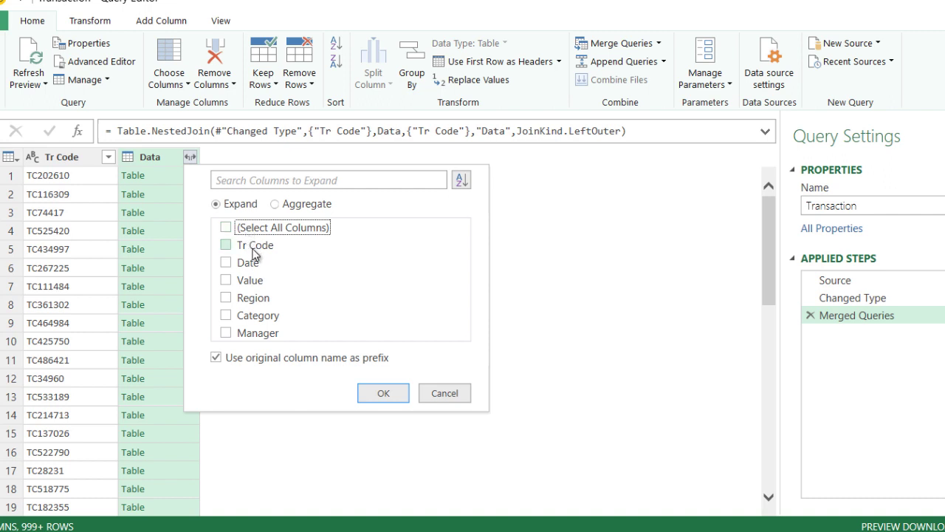
pyautogui.click(245, 360)
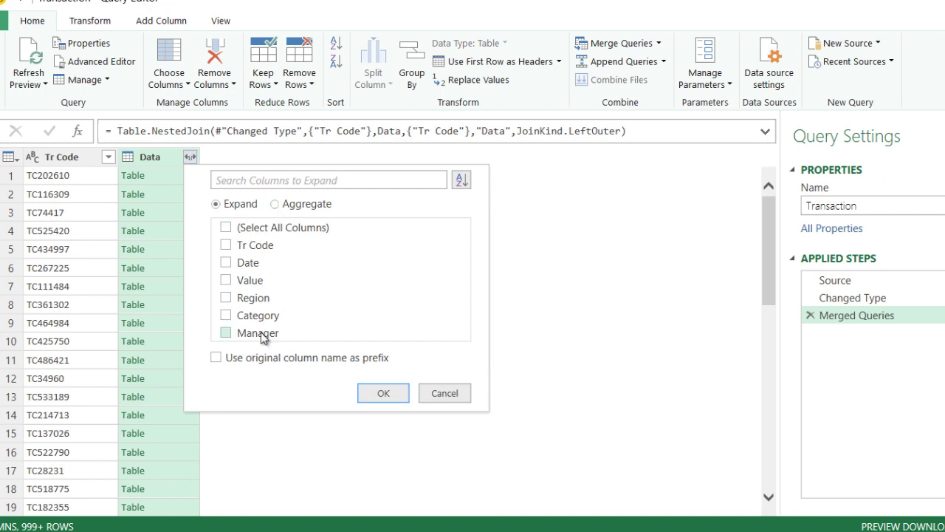
pyautogui.click(226, 280)
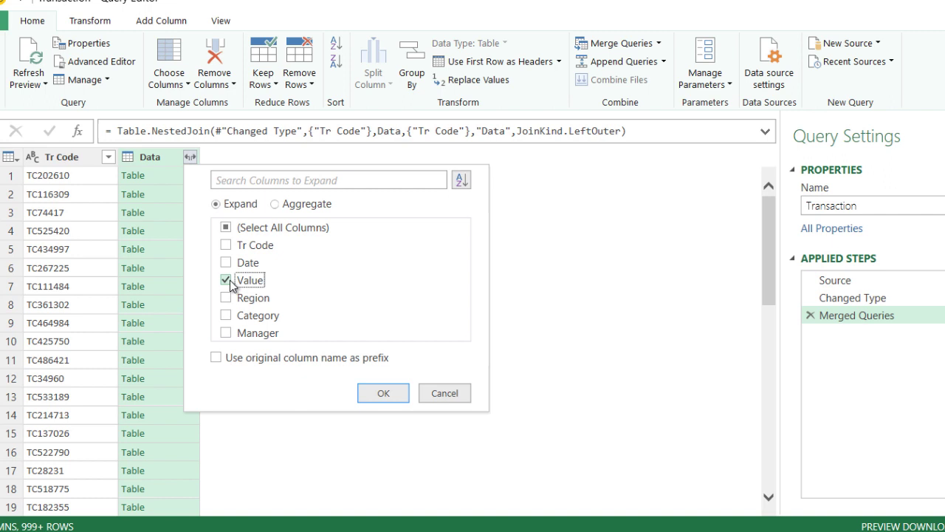
pyautogui.click(227, 333)
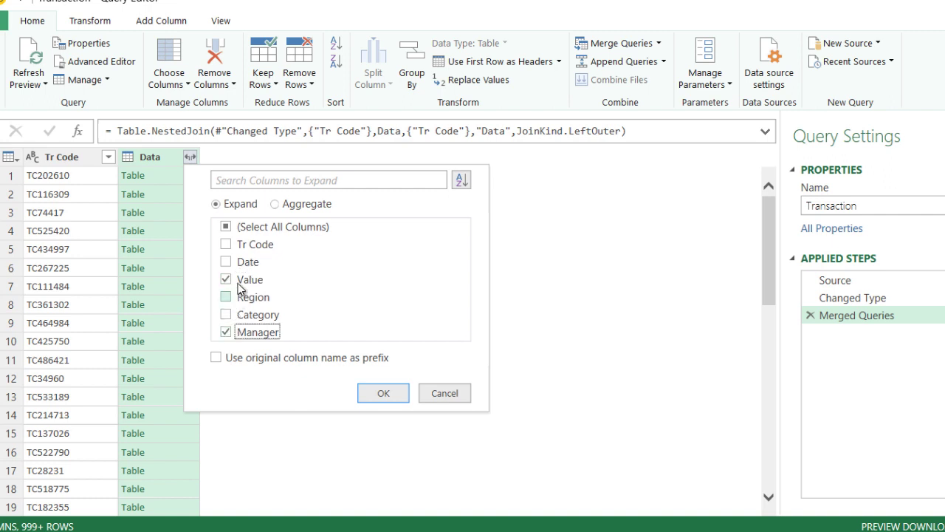
pyautogui.click(380, 393)
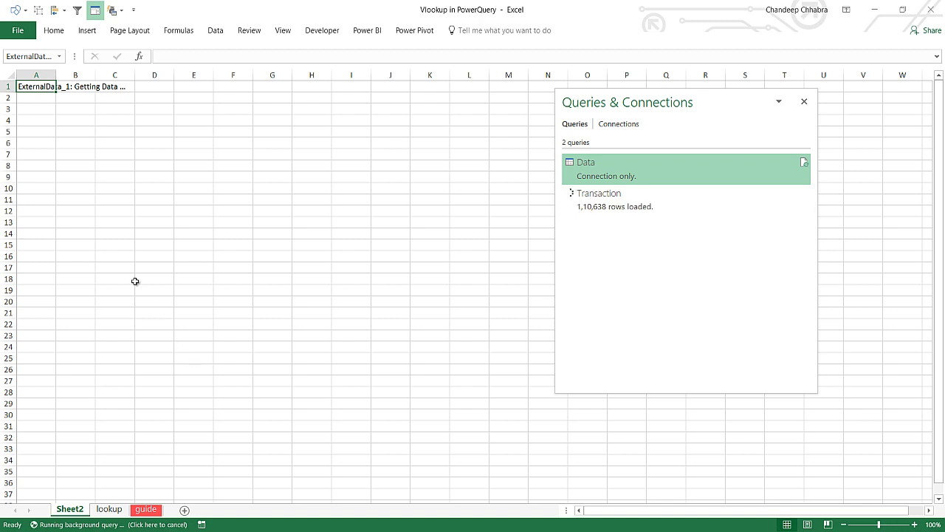
# - Check the Value and Manager columns of the loaded table on Sheet2, down to the last matched row and the table's end
pyautogui.click(100, 198)
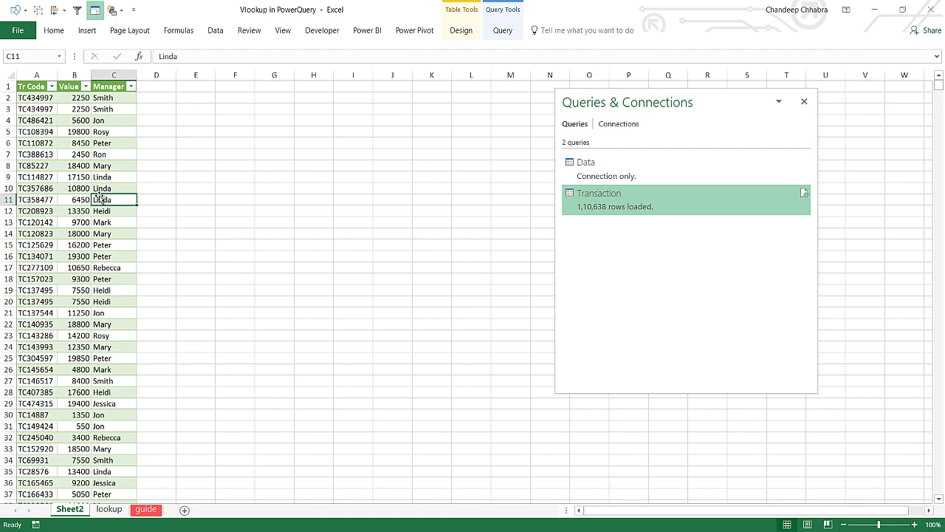
pyautogui.hotkey('ctrl', 'Down')
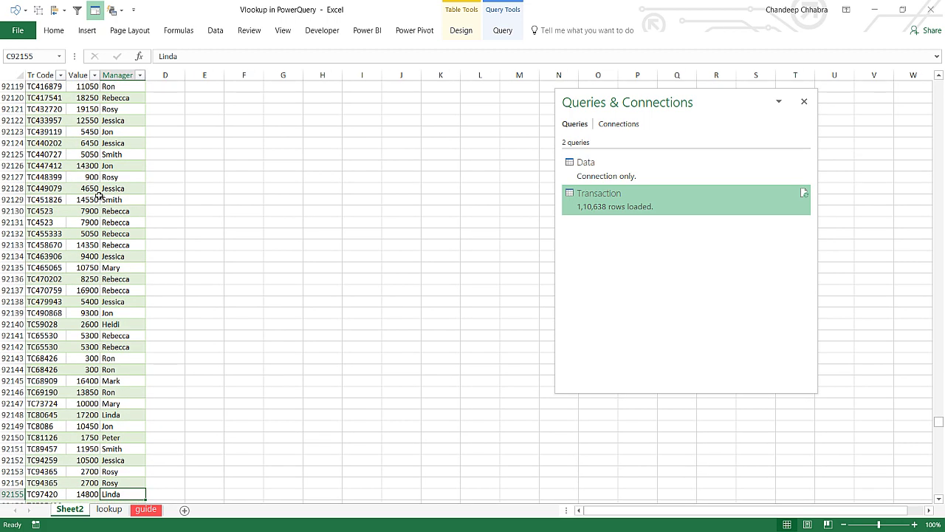
pyautogui.press('Left')
pyautogui.press('Left')
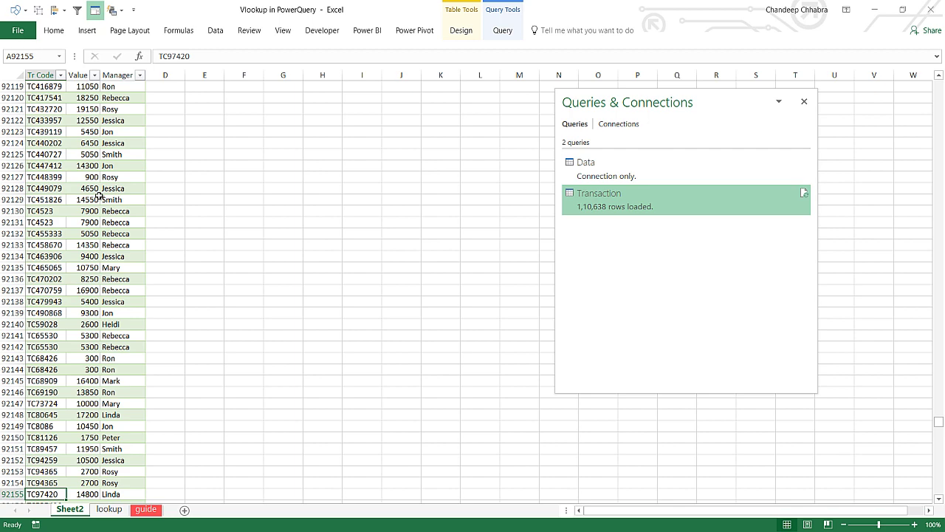
pyautogui.press('Right')
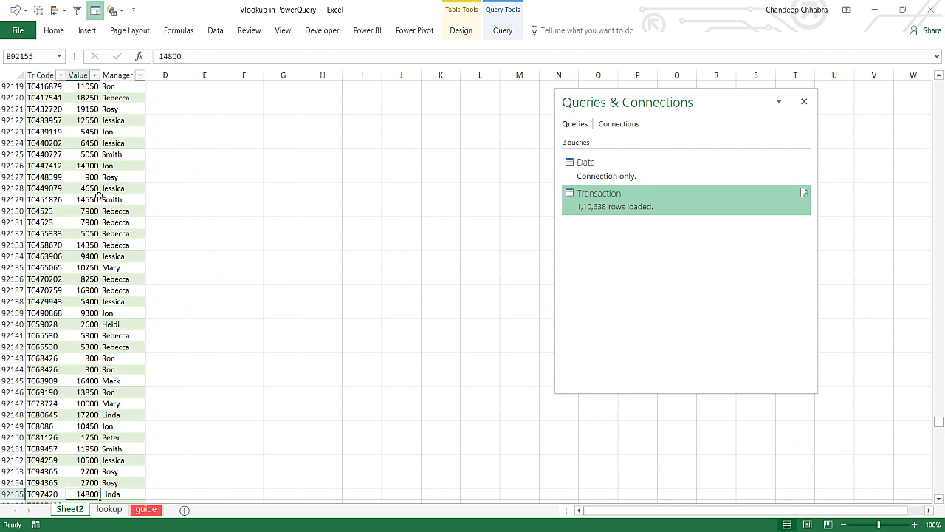
pyautogui.hotkey('ctrl', 'Down')
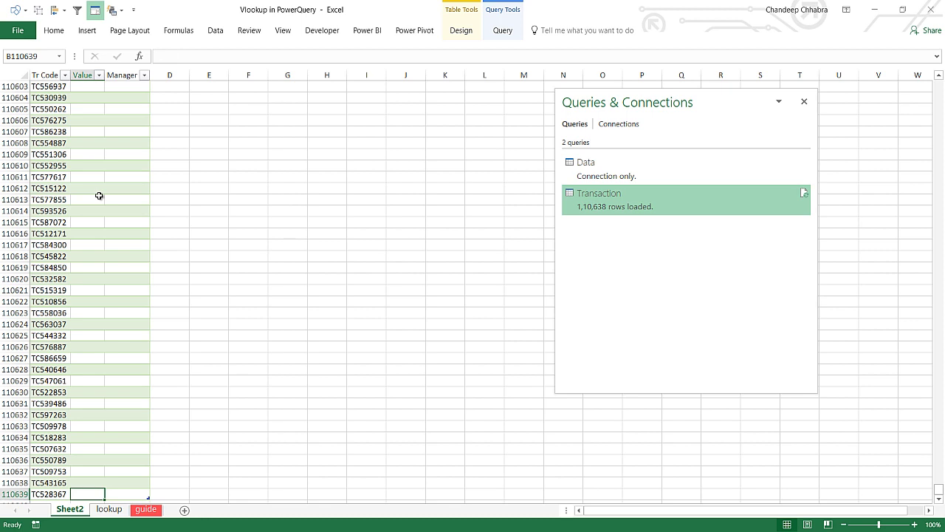
# - Append the code CC11 to the Tr Code table on the lookup sheet, in cell B110642 directly below the last entry
pyautogui.hotkey('ctrl', 'pagedown')
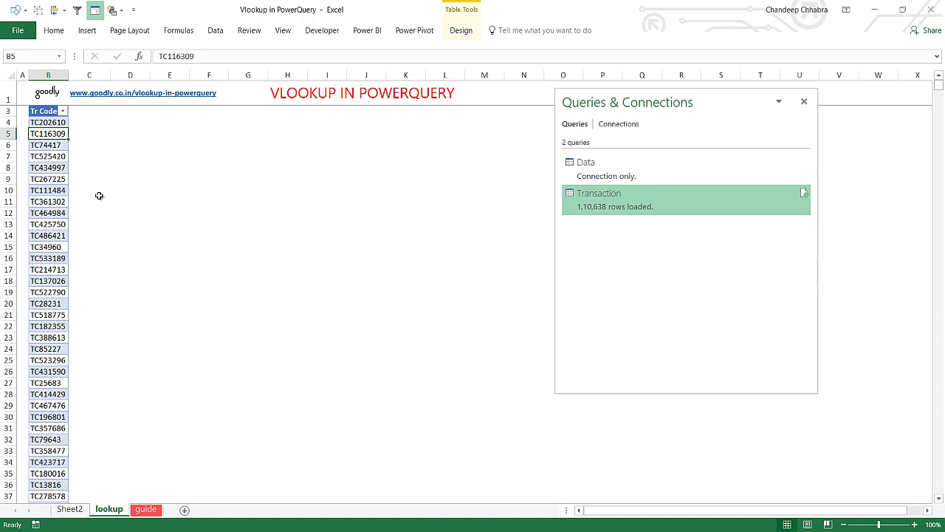
pyautogui.press('Up')
pyautogui.press('Up')
pyautogui.press('Up')
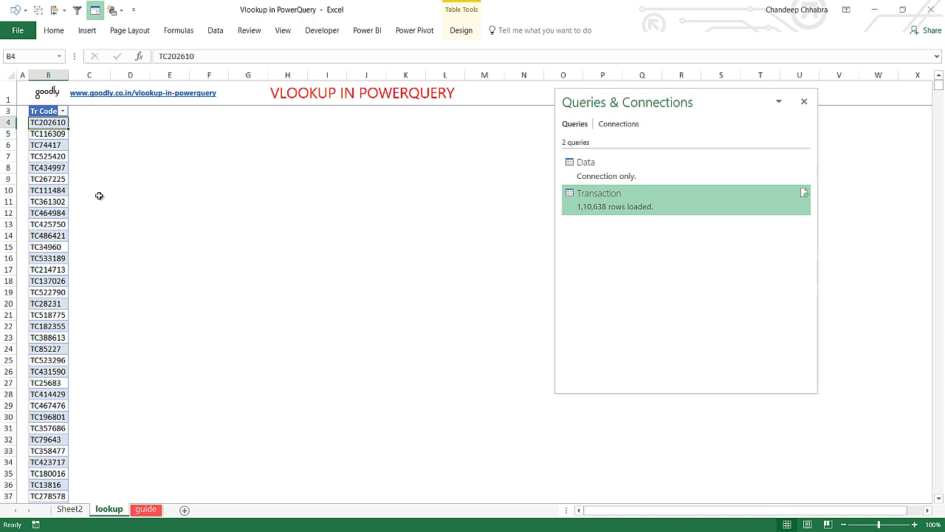
pyautogui.press('Down')
pyautogui.press('Down')
pyautogui.press('Down')
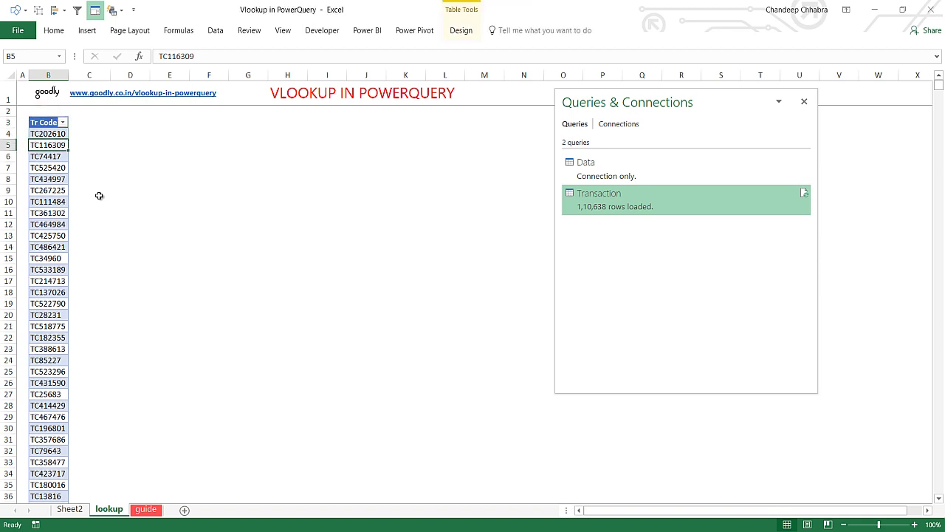
pyautogui.hotkey('ctrl', 'Down')
pyautogui.hotkey('ctrl', 'Down')
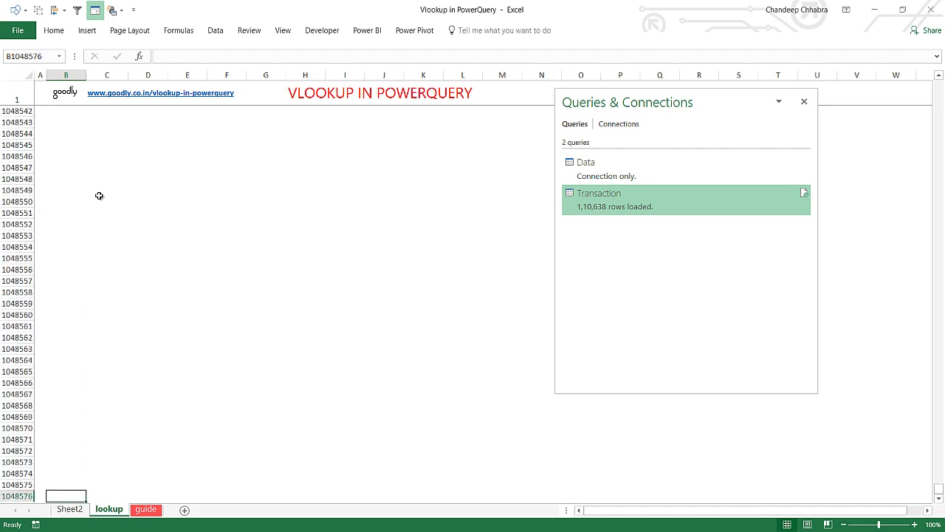
pyautogui.hotkey('ctrl', 'Up')
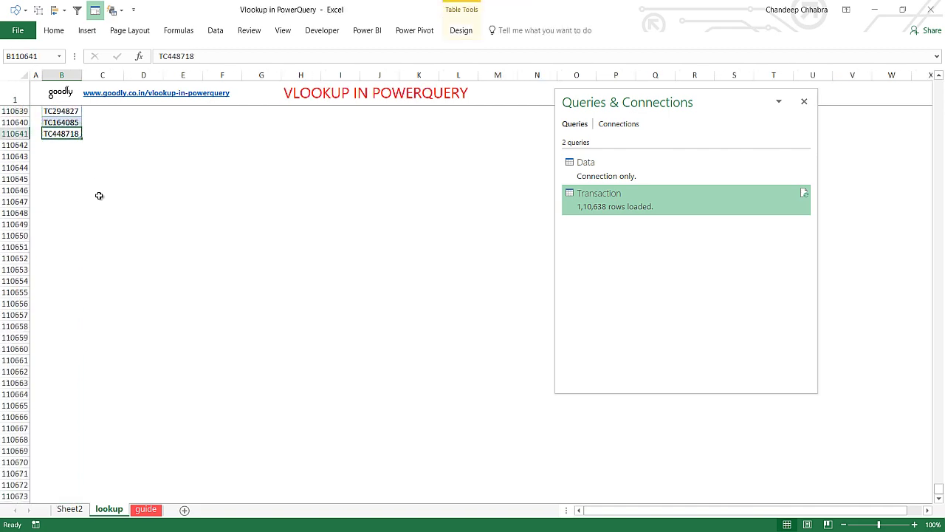
pyautogui.press('Down')
pyautogui.write('CC11')
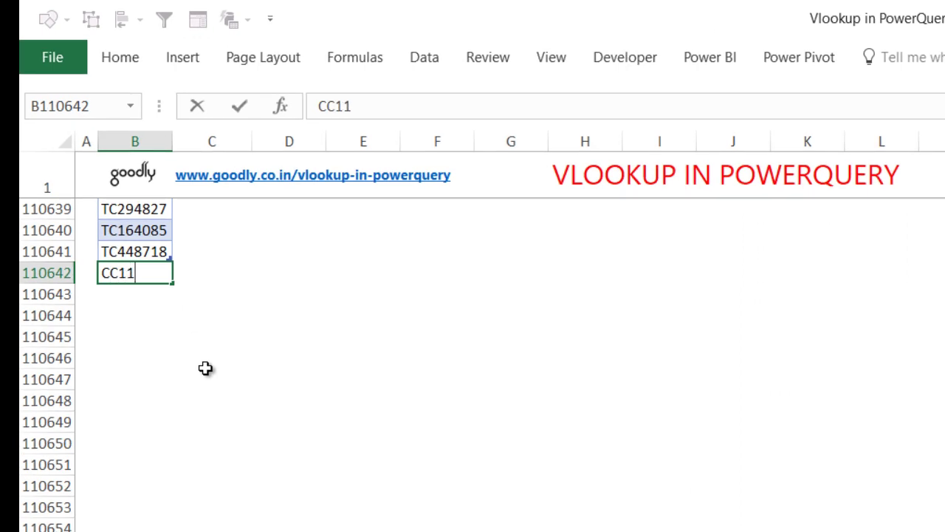
pyautogui.press('Return')
# - Refresh the loaded Transaction table on Sheet2 to bring in the CC11 code added on the lookup sheet
pyautogui.hotkey('alt', '5')
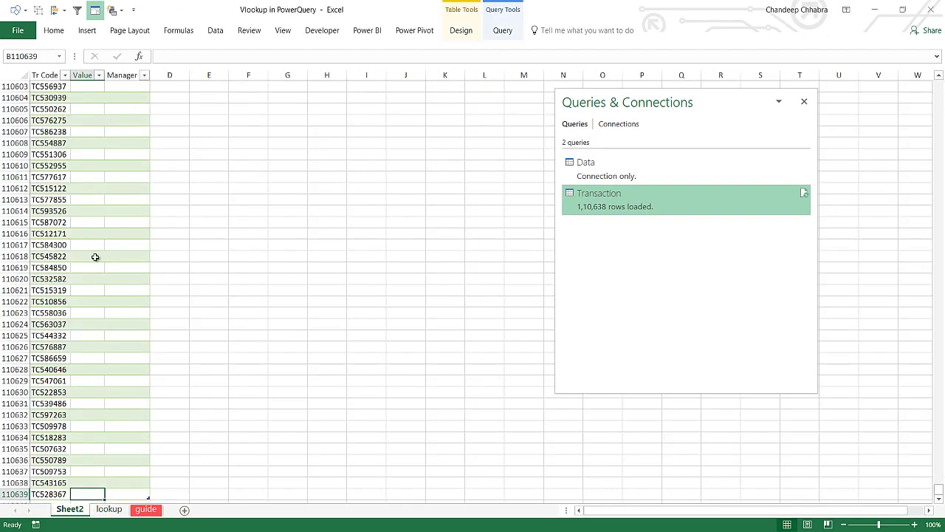
pyautogui.scroll(-2, 95, 303)
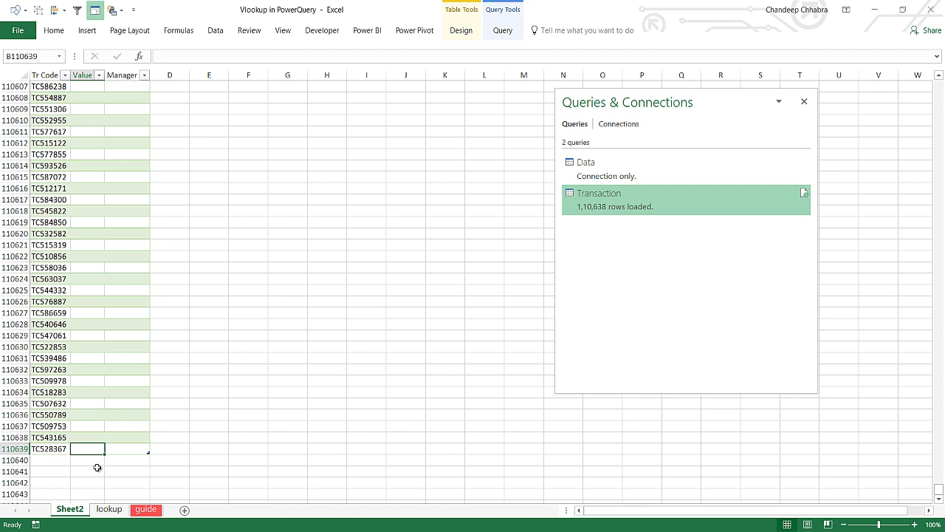
pyautogui.click(108, 509)
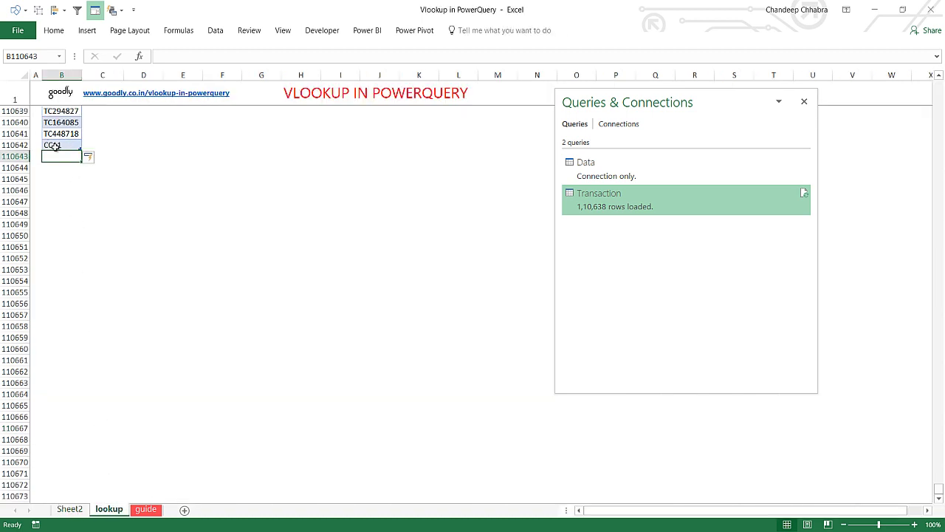
pyautogui.click(68, 509)
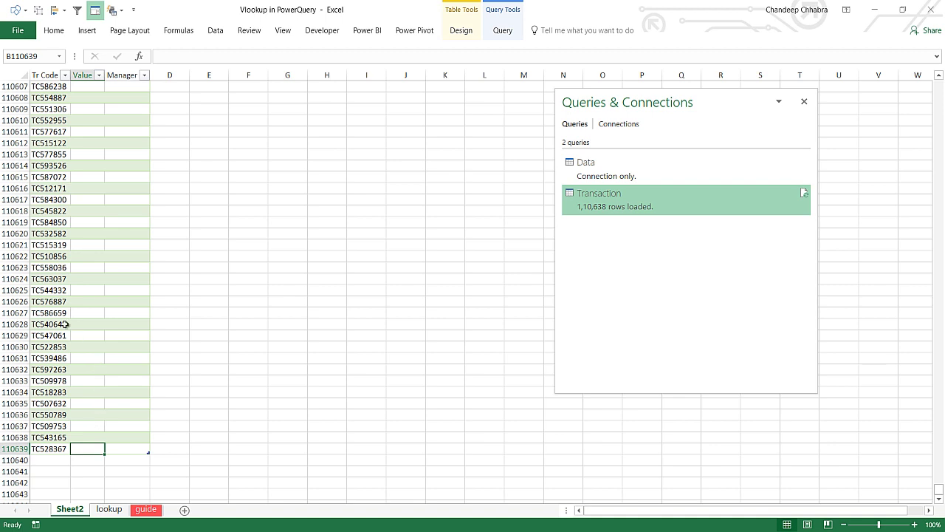
pyautogui.rightClick(55, 358)
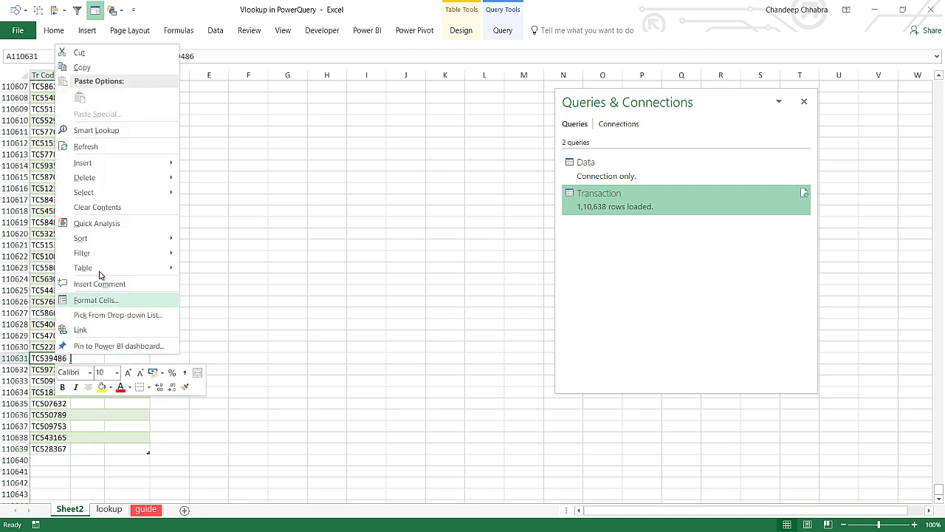
pyautogui.click(105, 146)
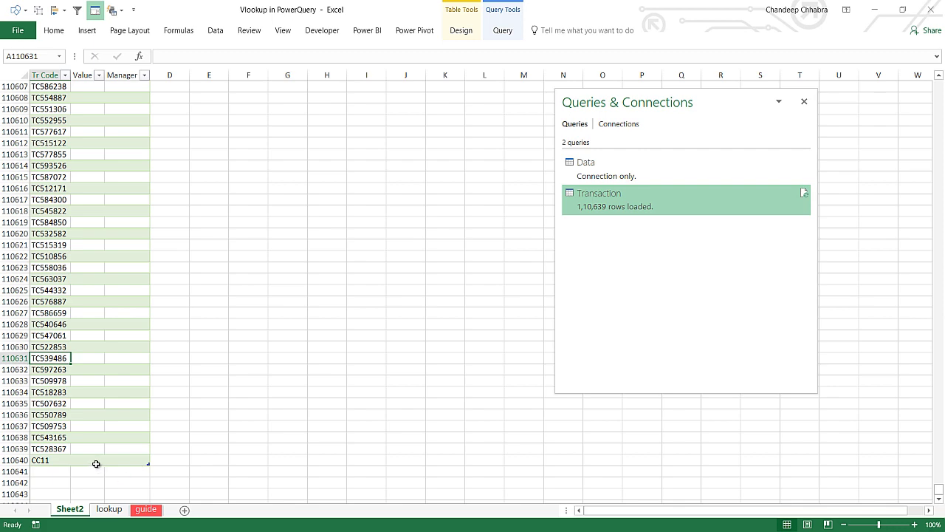
# - Return to the start of the Tr Code list on the lookup sheet
pyautogui.click(108, 509)
pyautogui.hotkey('ctrl', 'shift', 'Up')
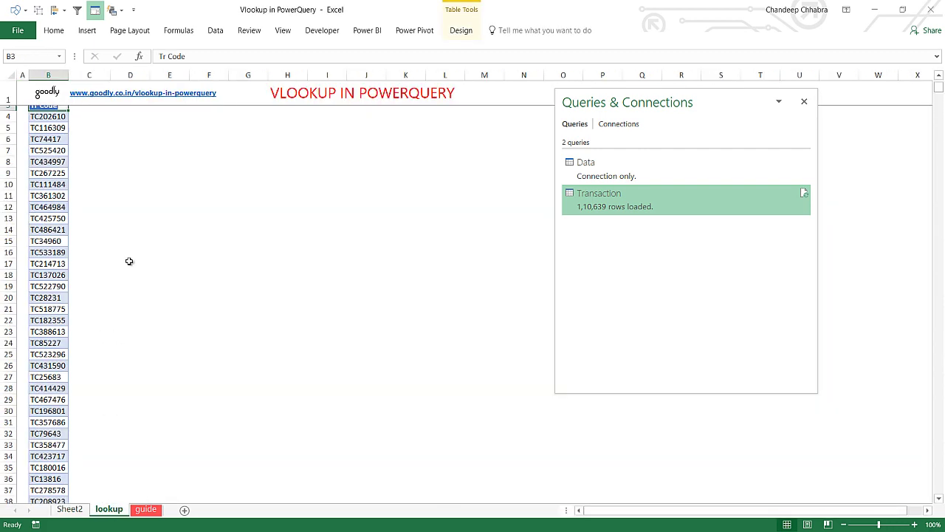
pyautogui.press('Down')
pyautogui.press('Up')
pyautogui.press('Up')
pyautogui.press('Up')
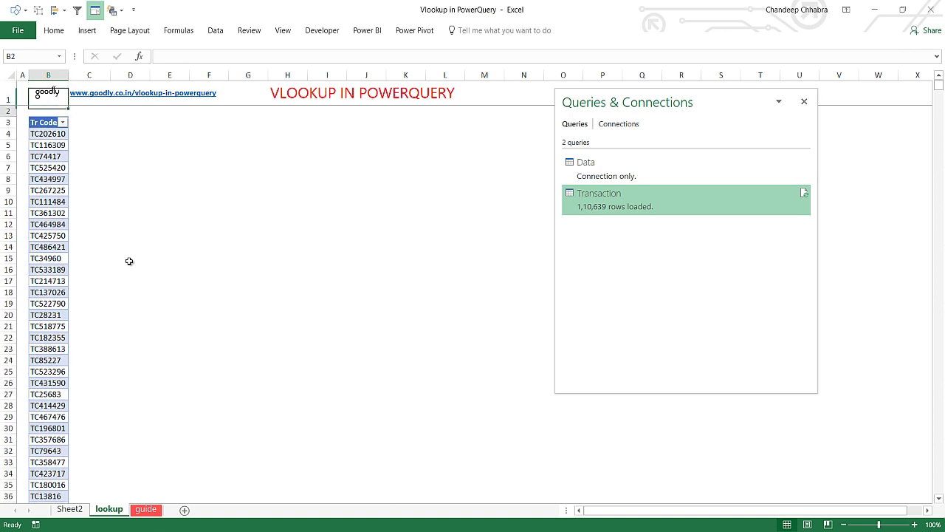